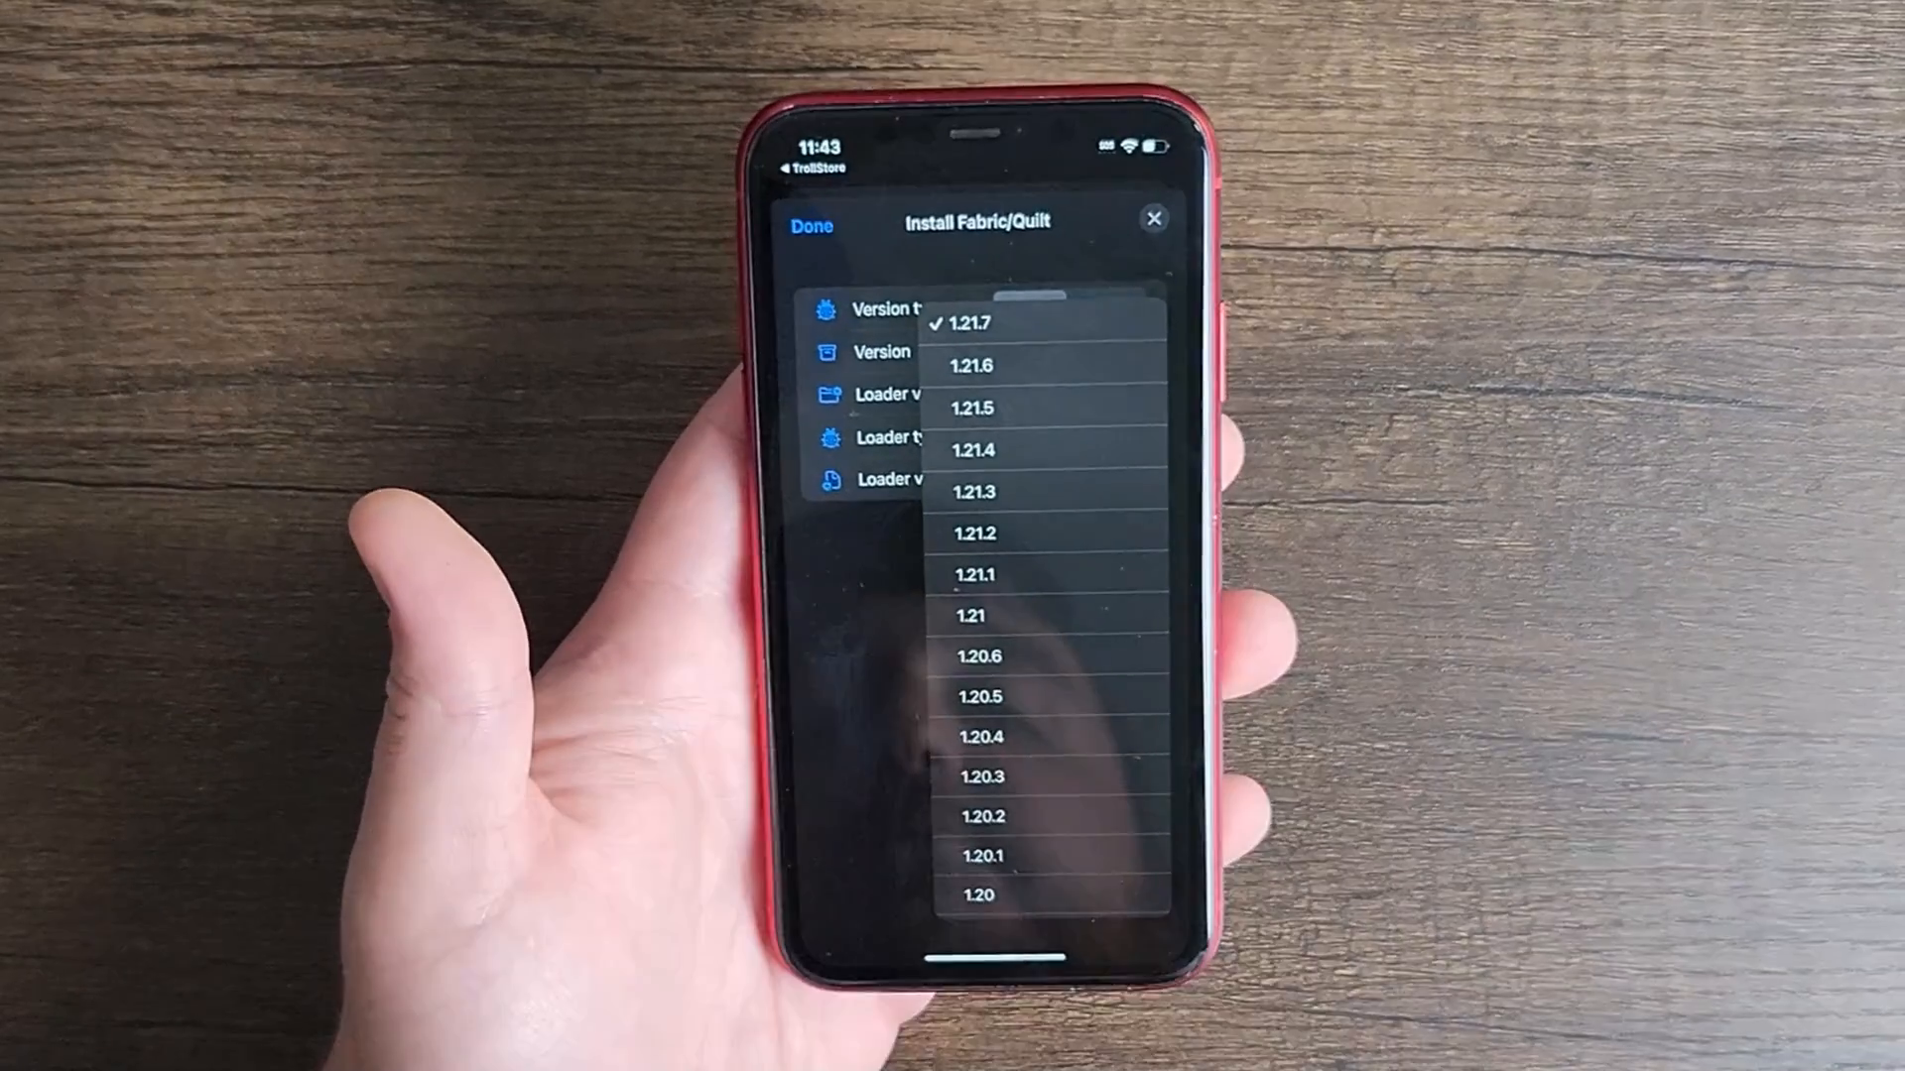
Choose game version 1.21.5 and check the Fabric loader versions, 0.16.14 listed
{"action": "left_click", "coordinate": [979, 412]}
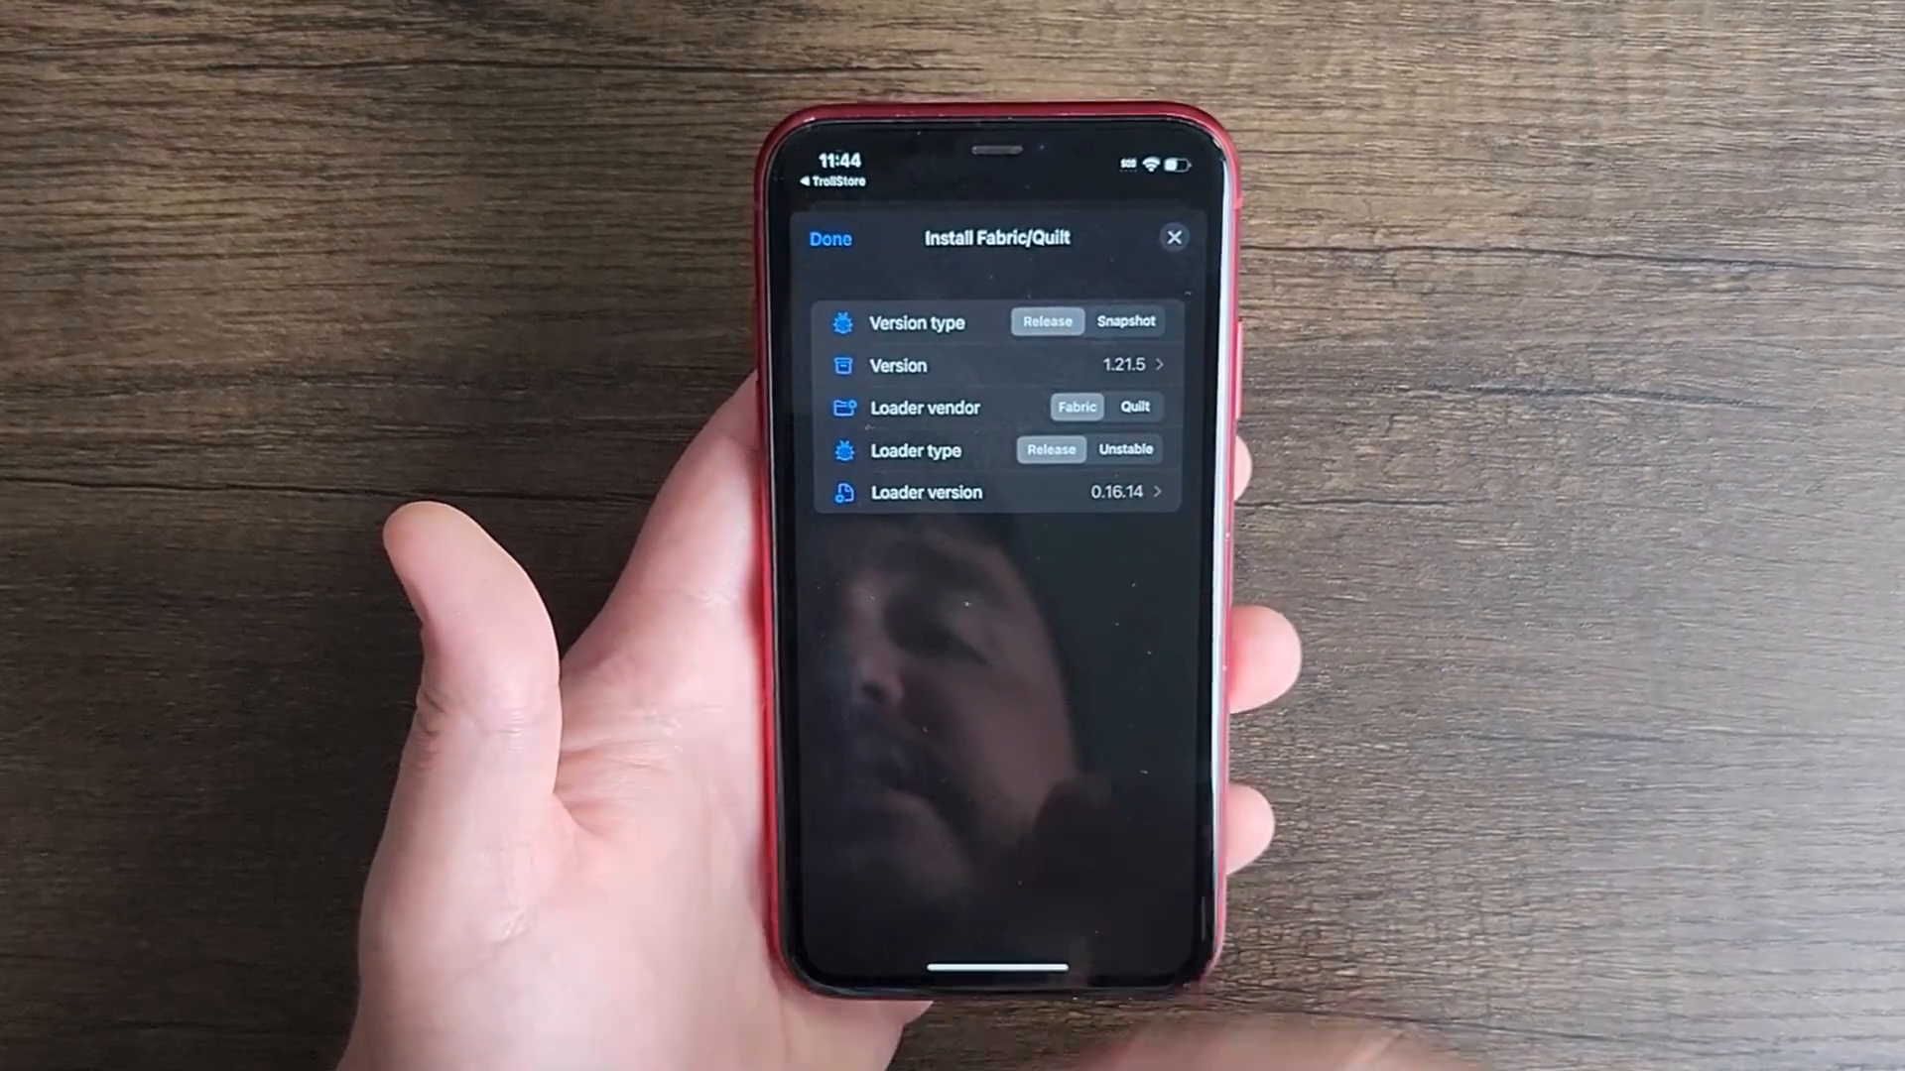
{"action": "left_click", "coordinate": [1113, 497]}
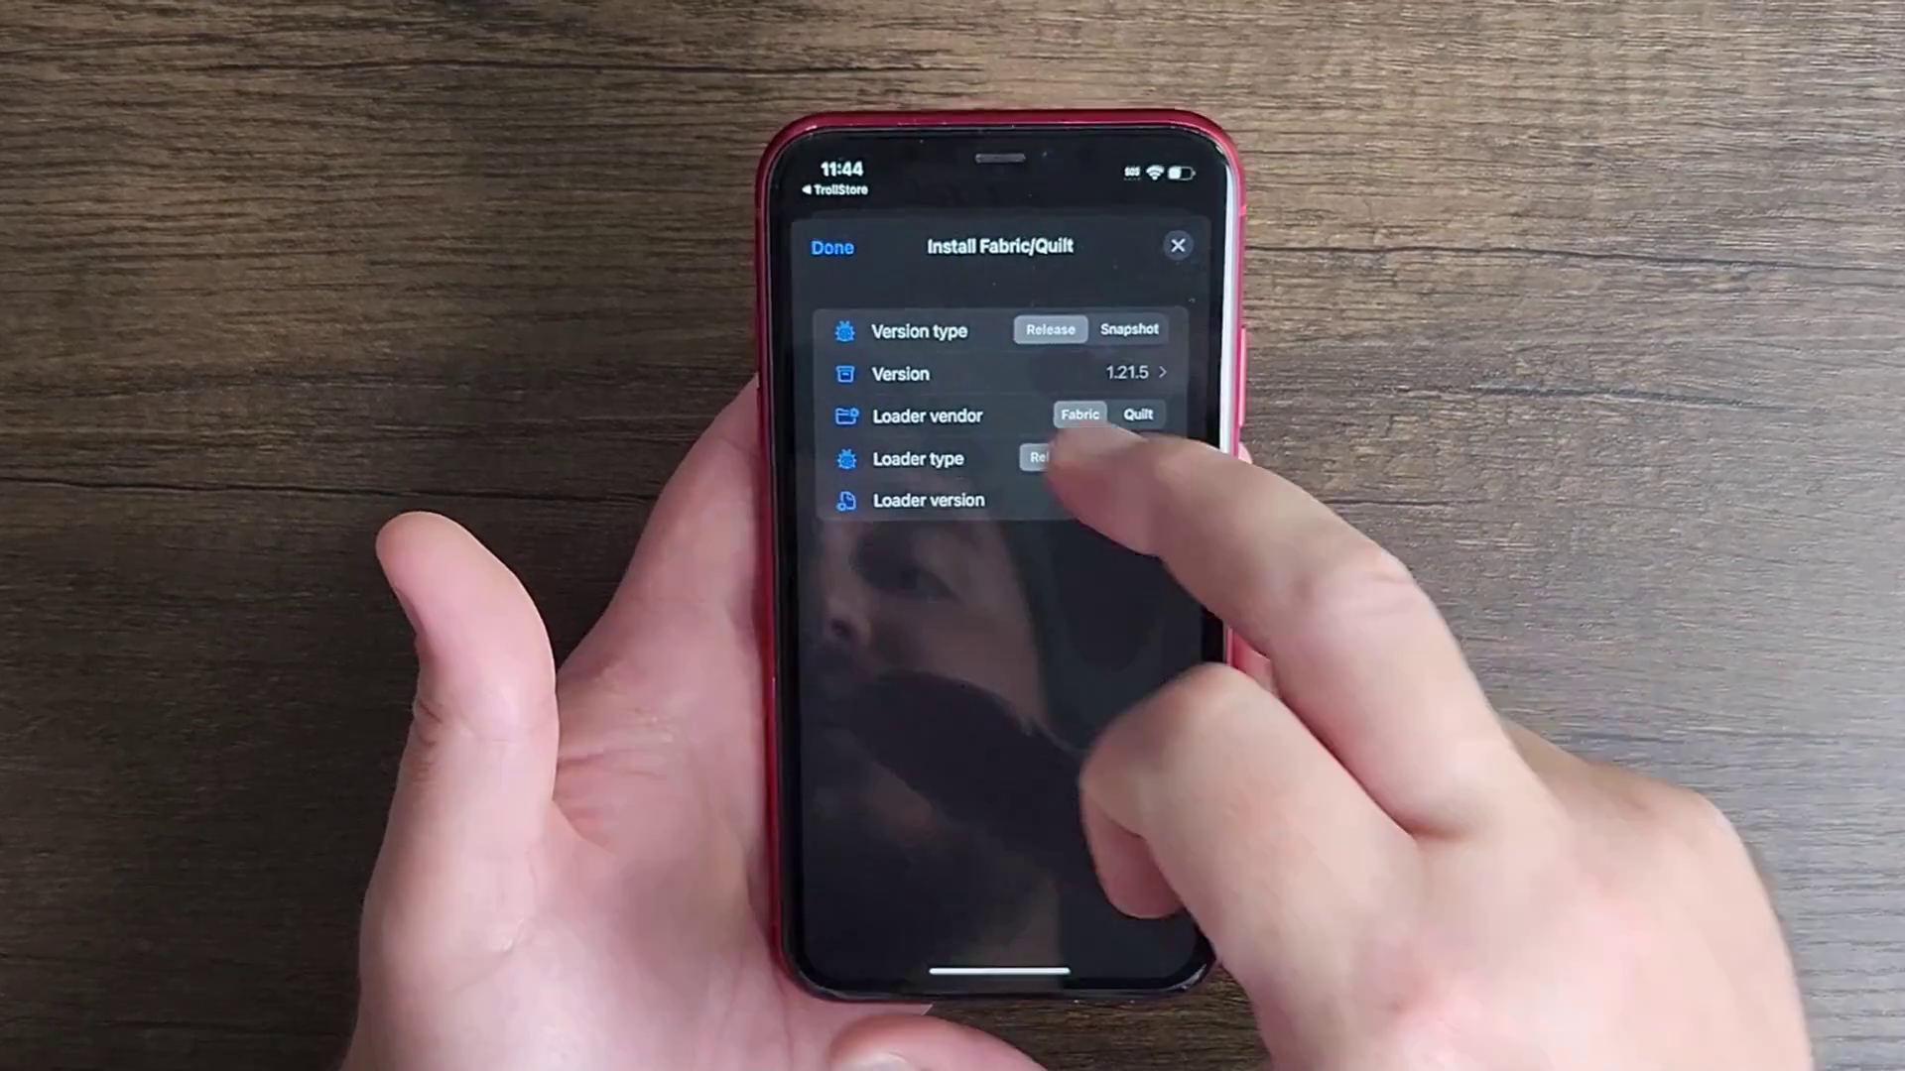
Finish installing the fabric-loader-0.16.14-1.21.5 profile via Done
{"action": "left_click", "coordinate": [832, 238]}
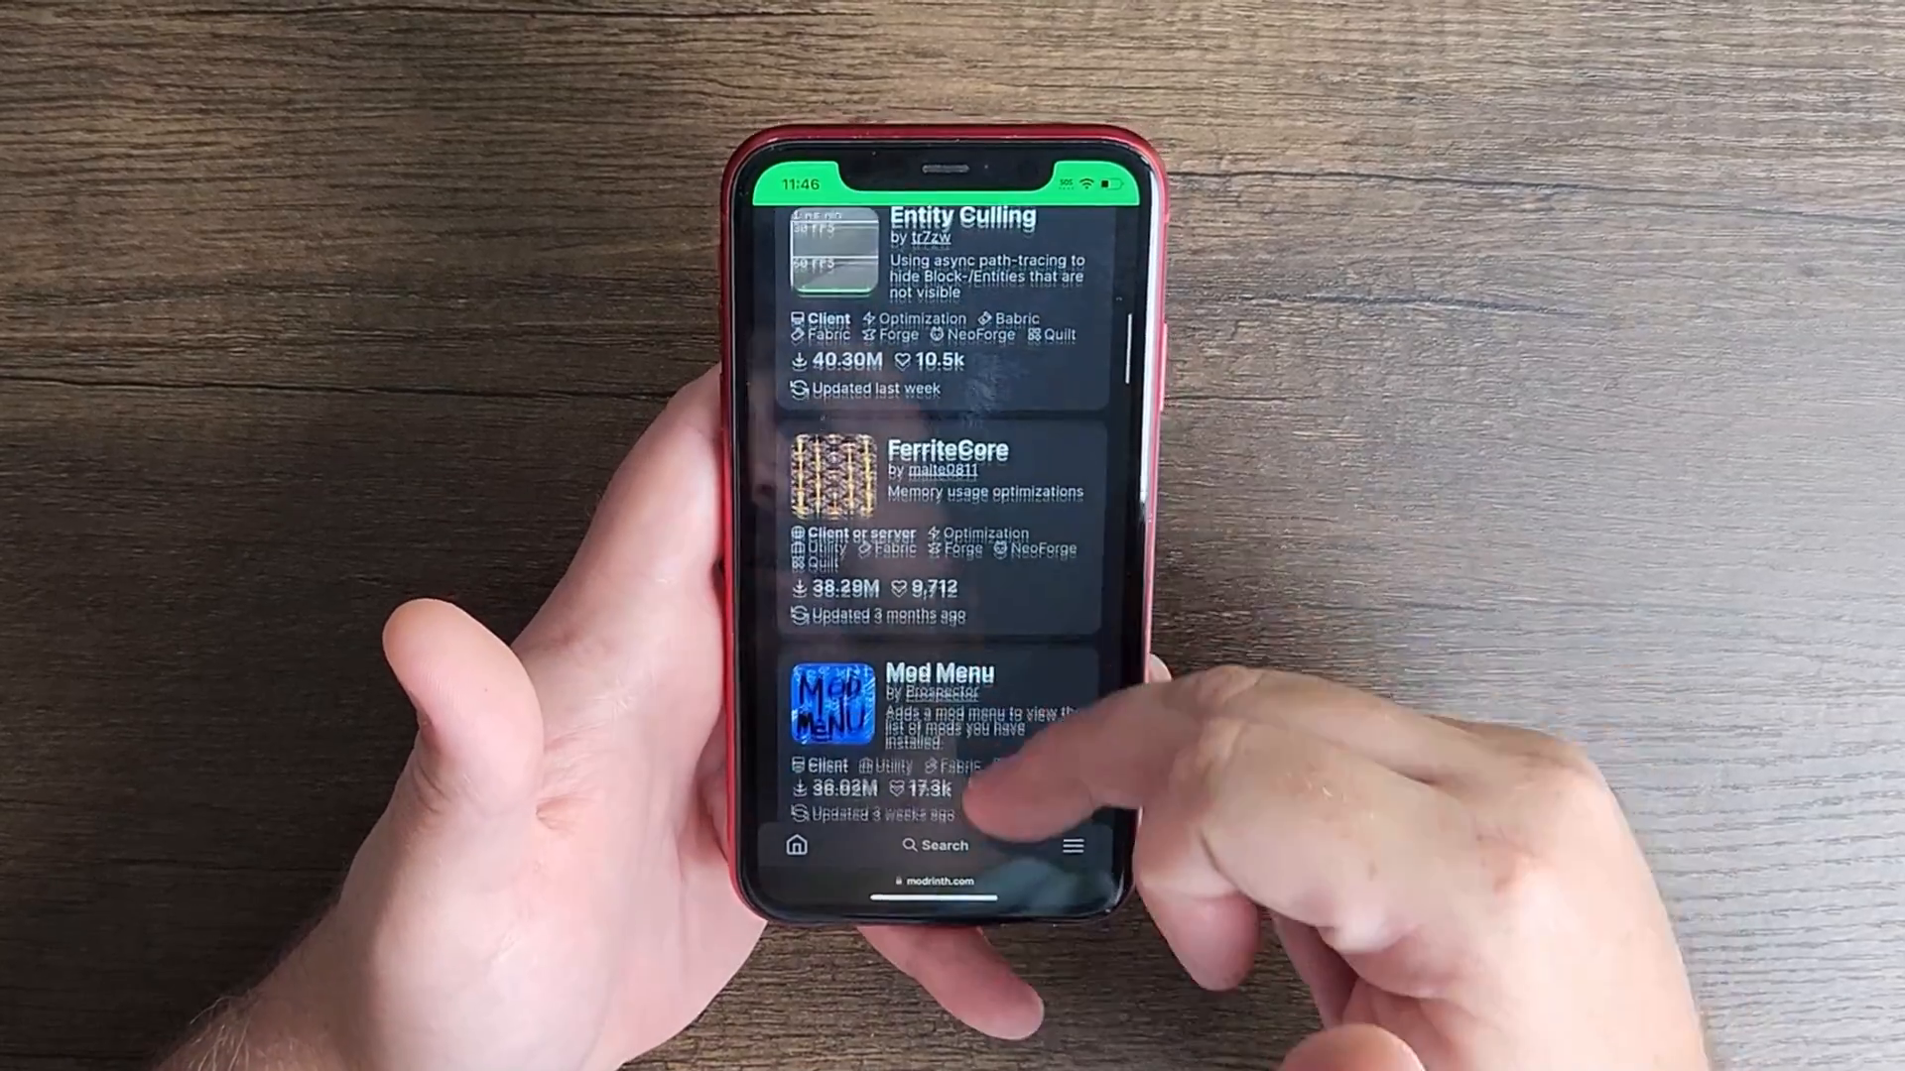
{"action": "scroll", "coordinate": [953, 595], "scroll_direction": "down", "scroll_amount": 5}
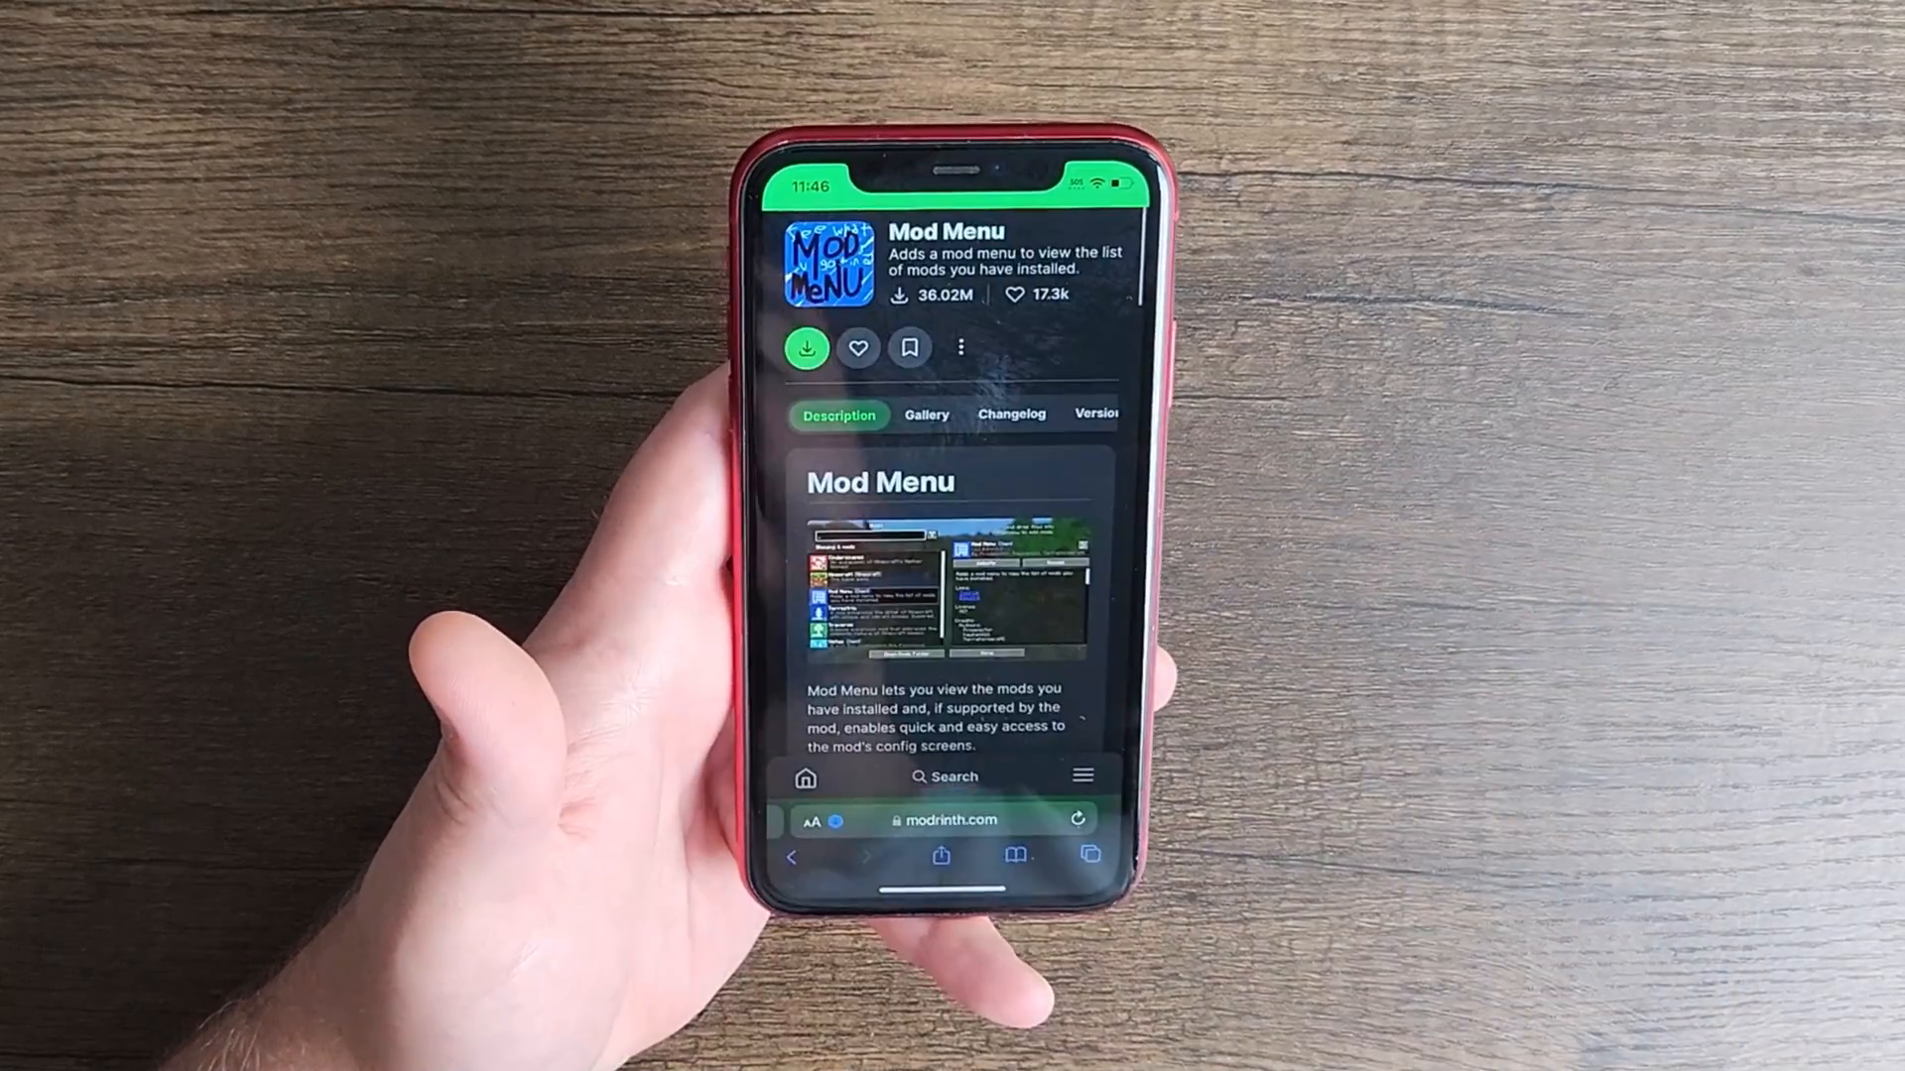
Download Mod Menu's Fabric 1.21.5 file, modmenu-14.0.0-rc.2.jar, confirming in Safari
{"action": "left_click", "coordinate": [807, 348]}
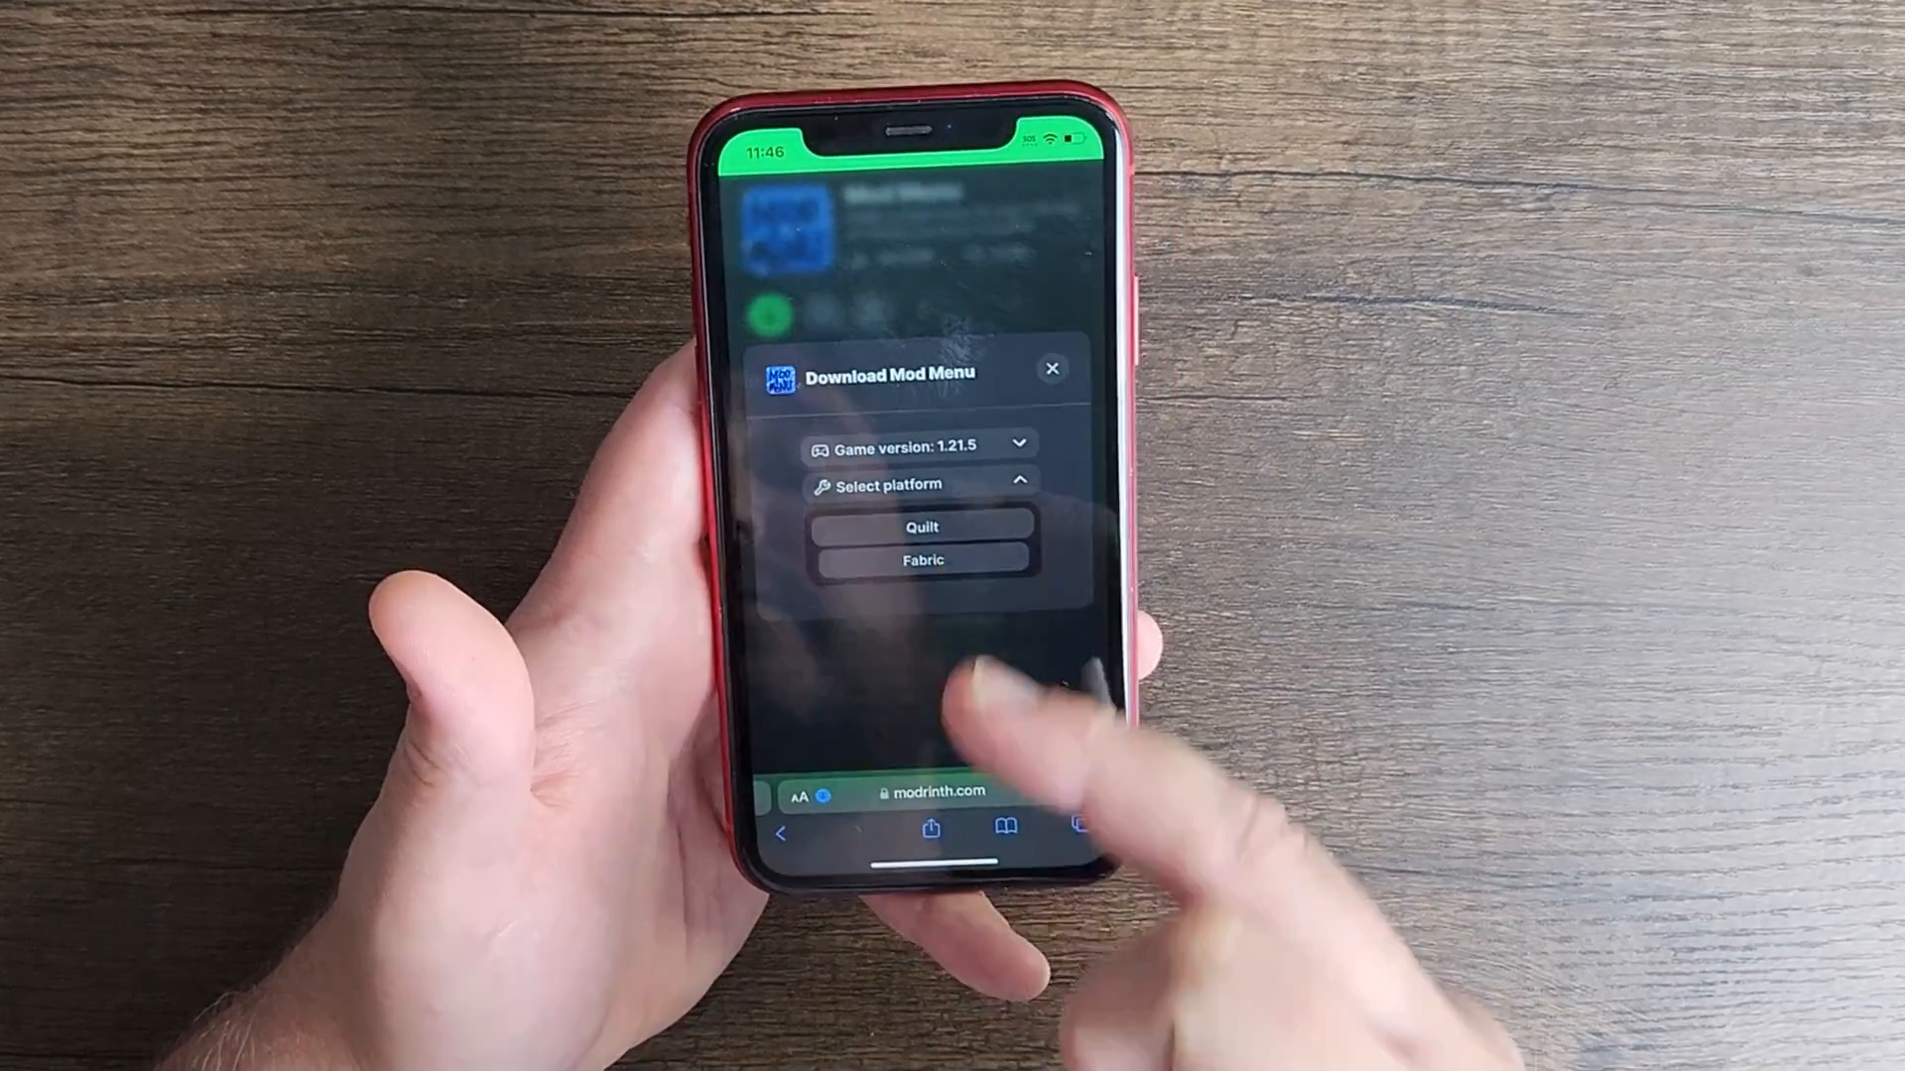
{"action": "left_click", "coordinate": [923, 560]}
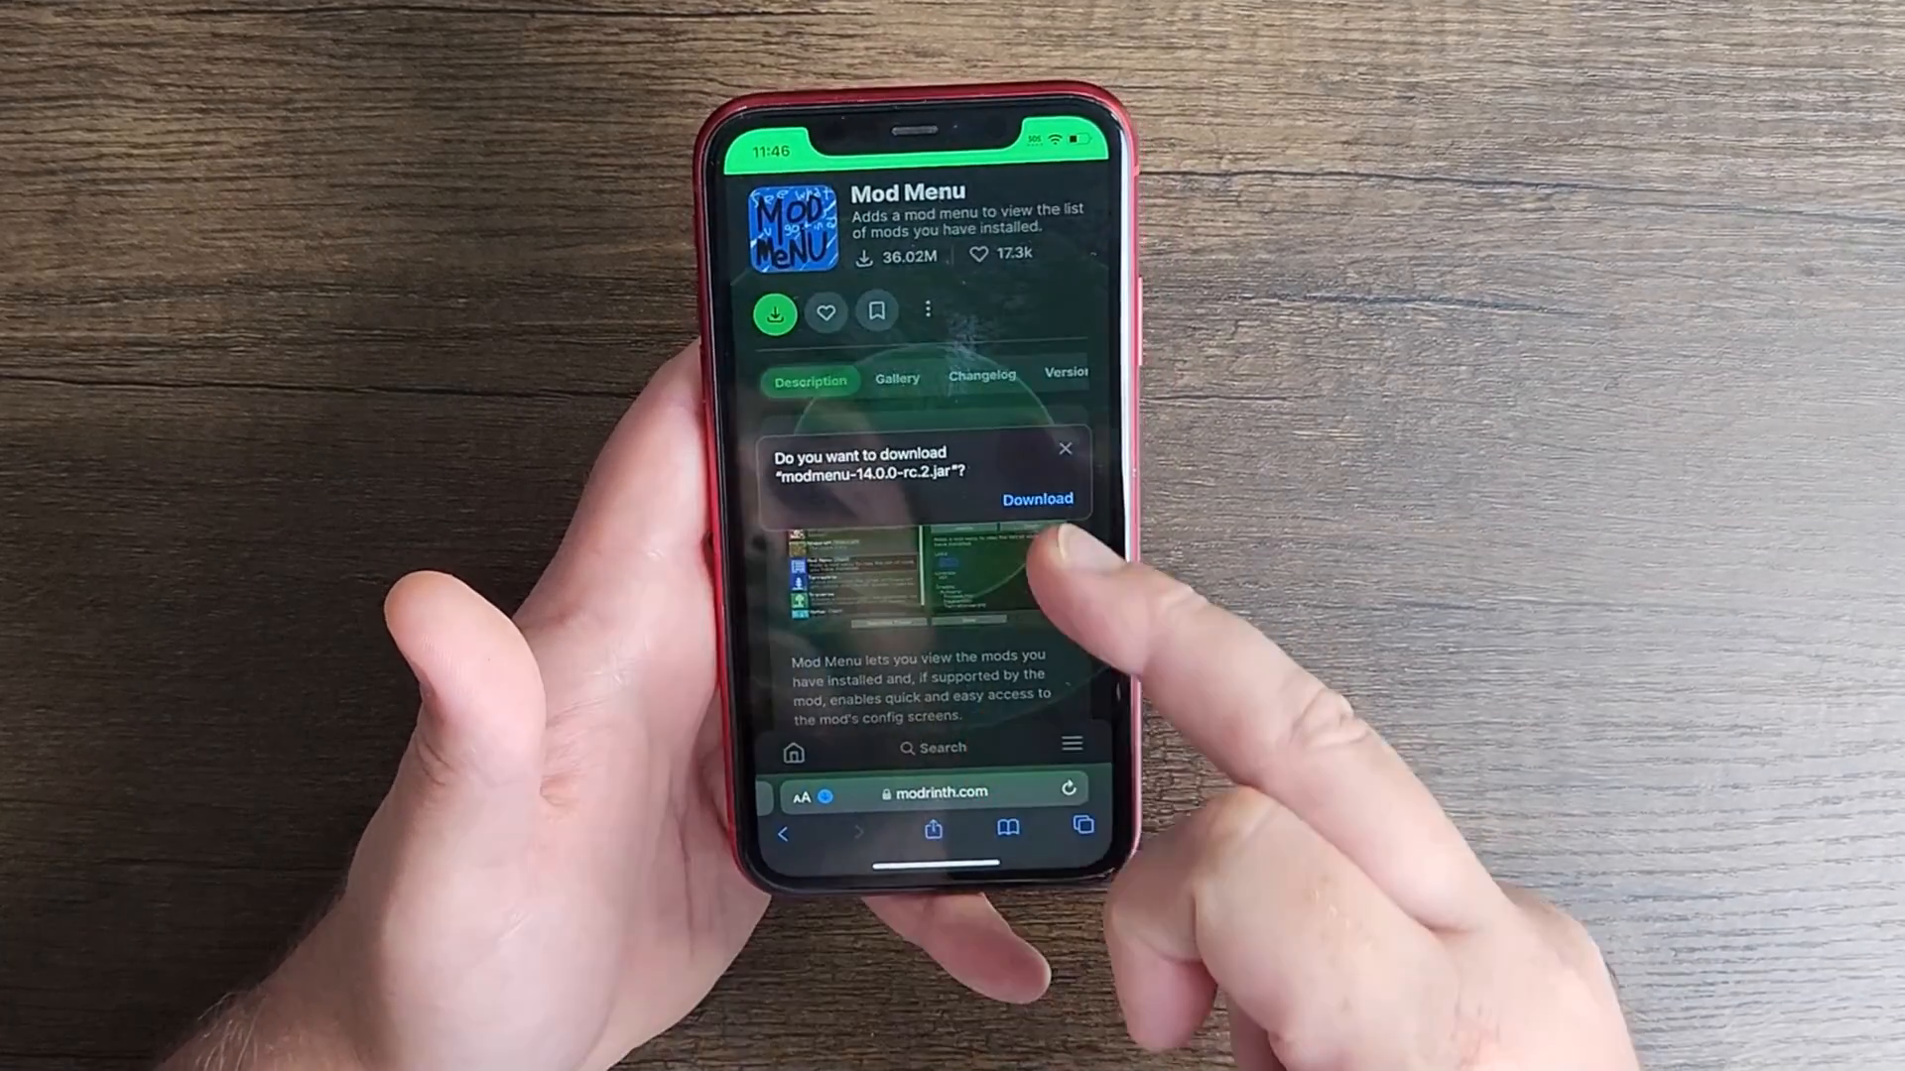
{"action": "left_click", "coordinate": [1038, 499]}
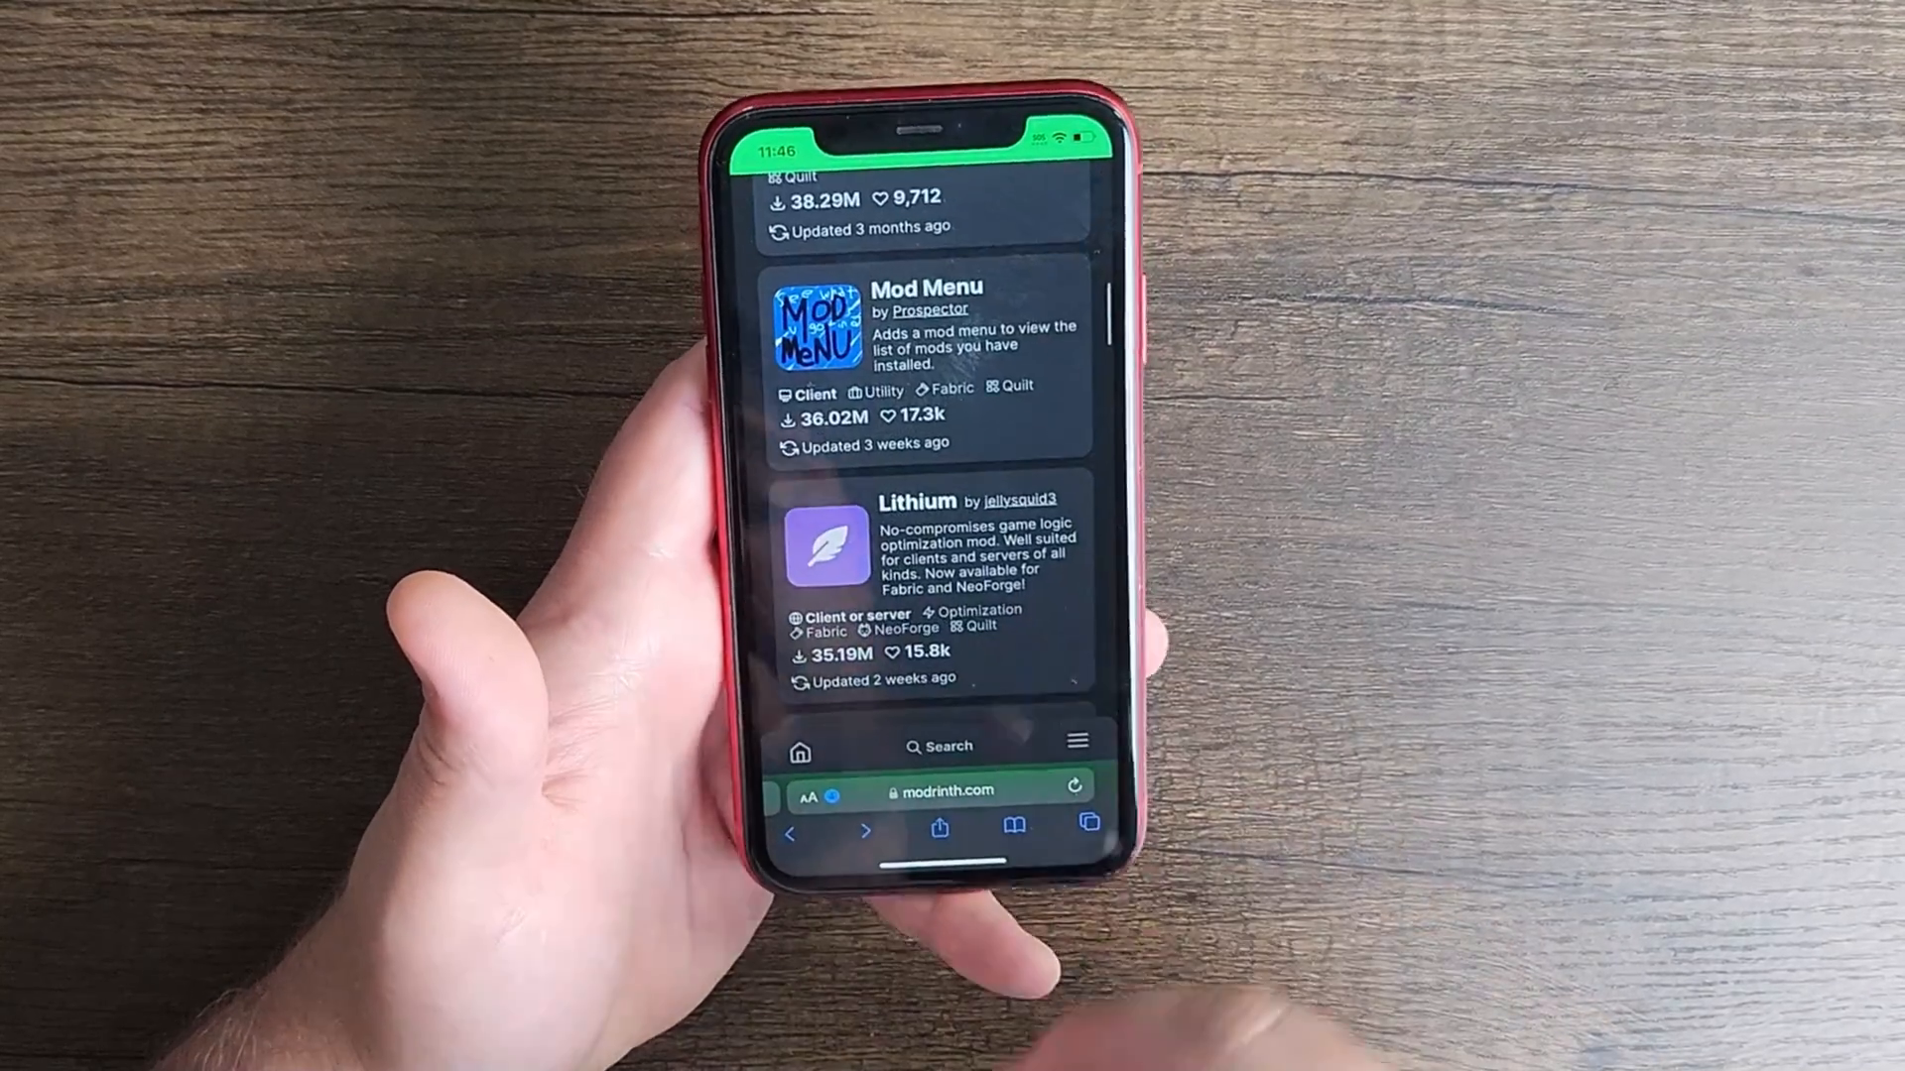
{"action": "scroll", "coordinate": [937, 492], "scroll_direction": "down", "scroll_amount": 8}
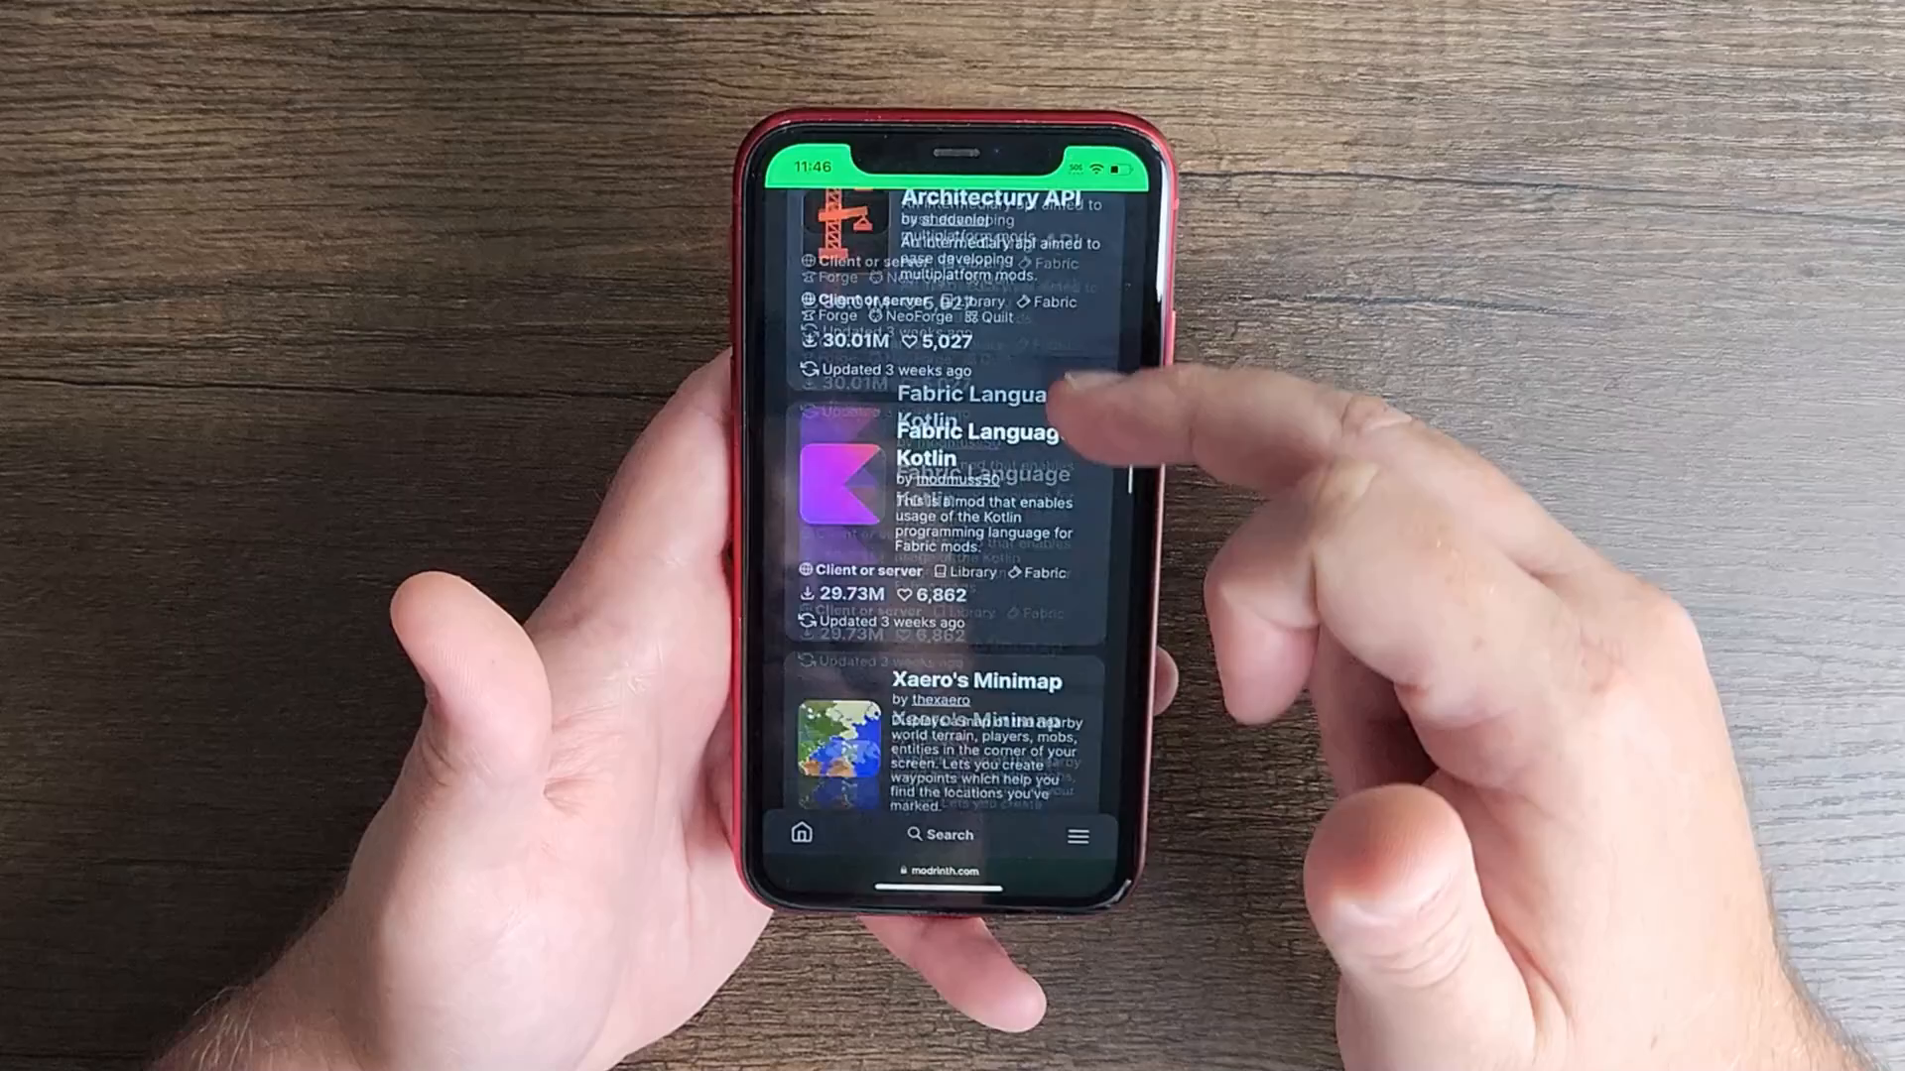
{"action": "scroll", "coordinate": [937, 491], "scroll_direction": "down", "scroll_amount": 2}
{"action": "scroll", "coordinate": [938, 491], "scroll_direction": "up", "scroll_amount": 2}
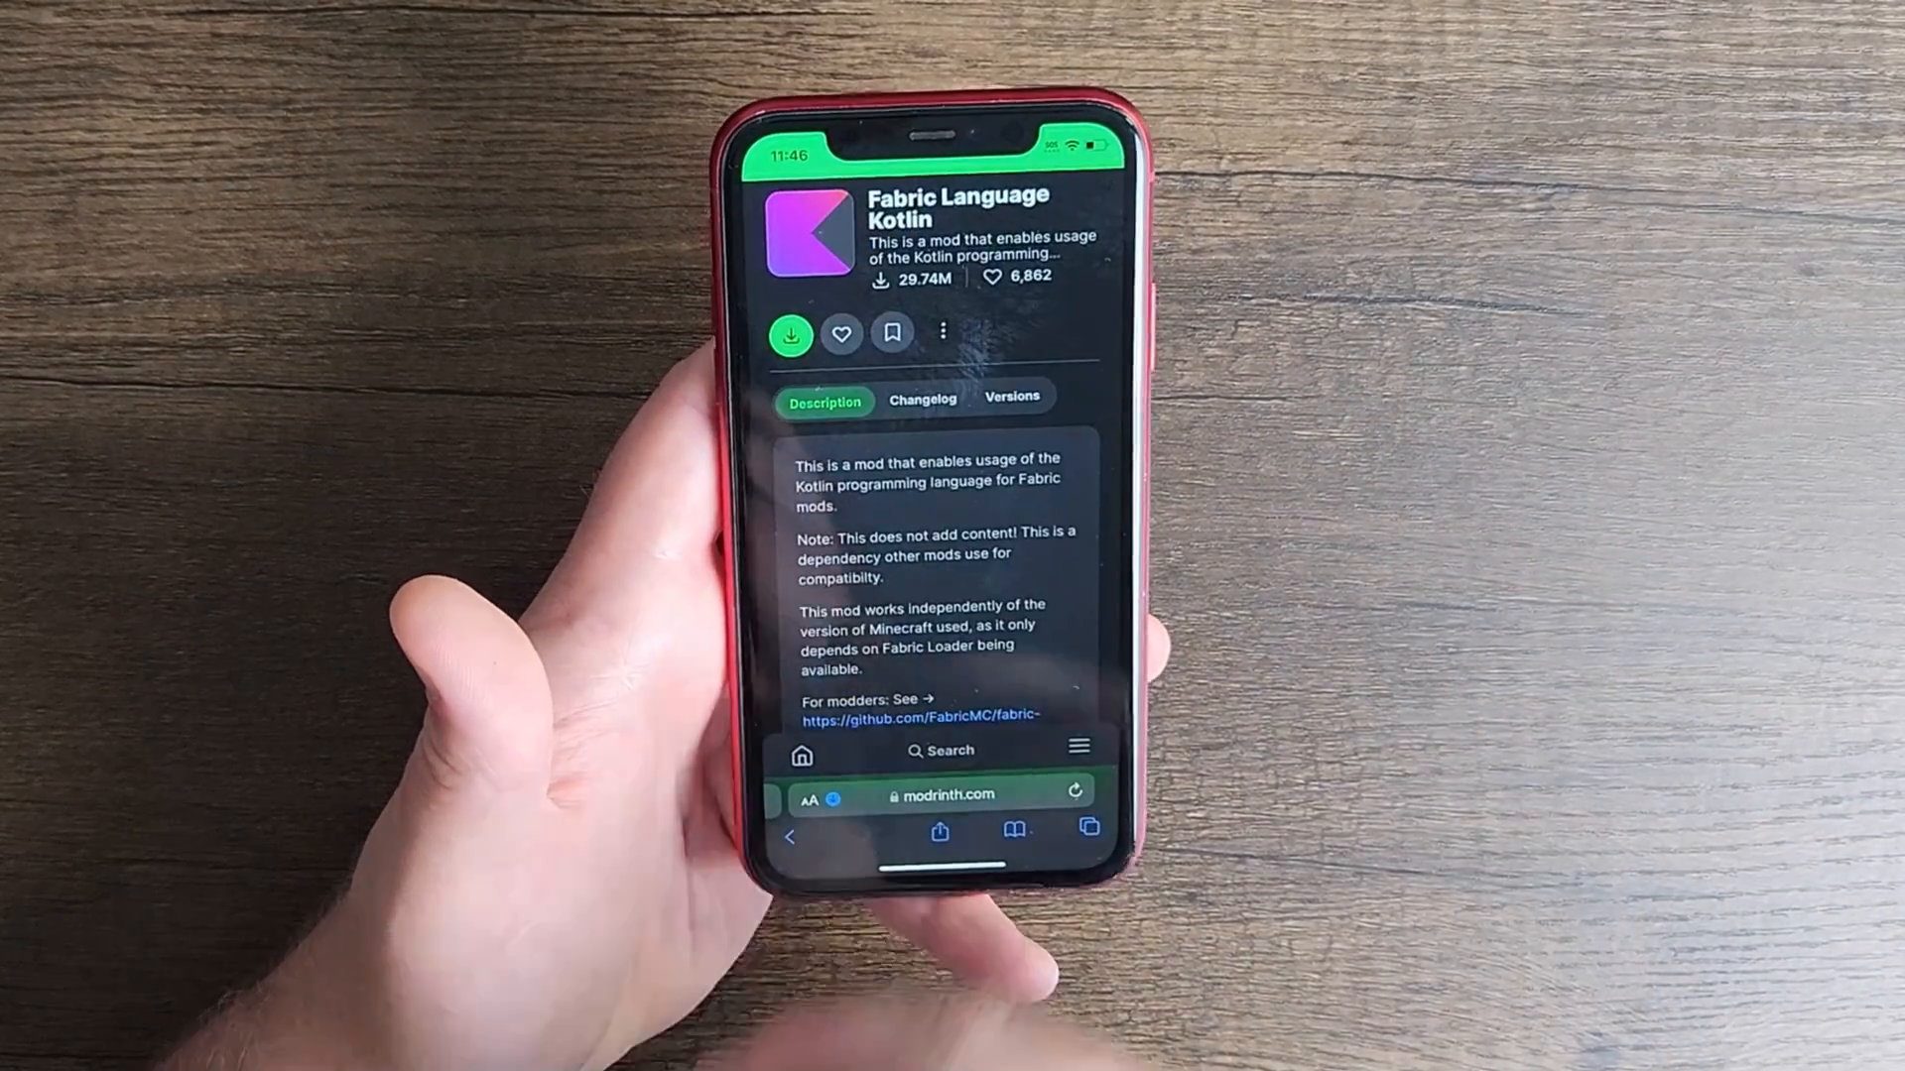
Download Fabric Language Kotlin, then search for Silk and list its available game versions
{"action": "left_click", "coordinate": [790, 334]}
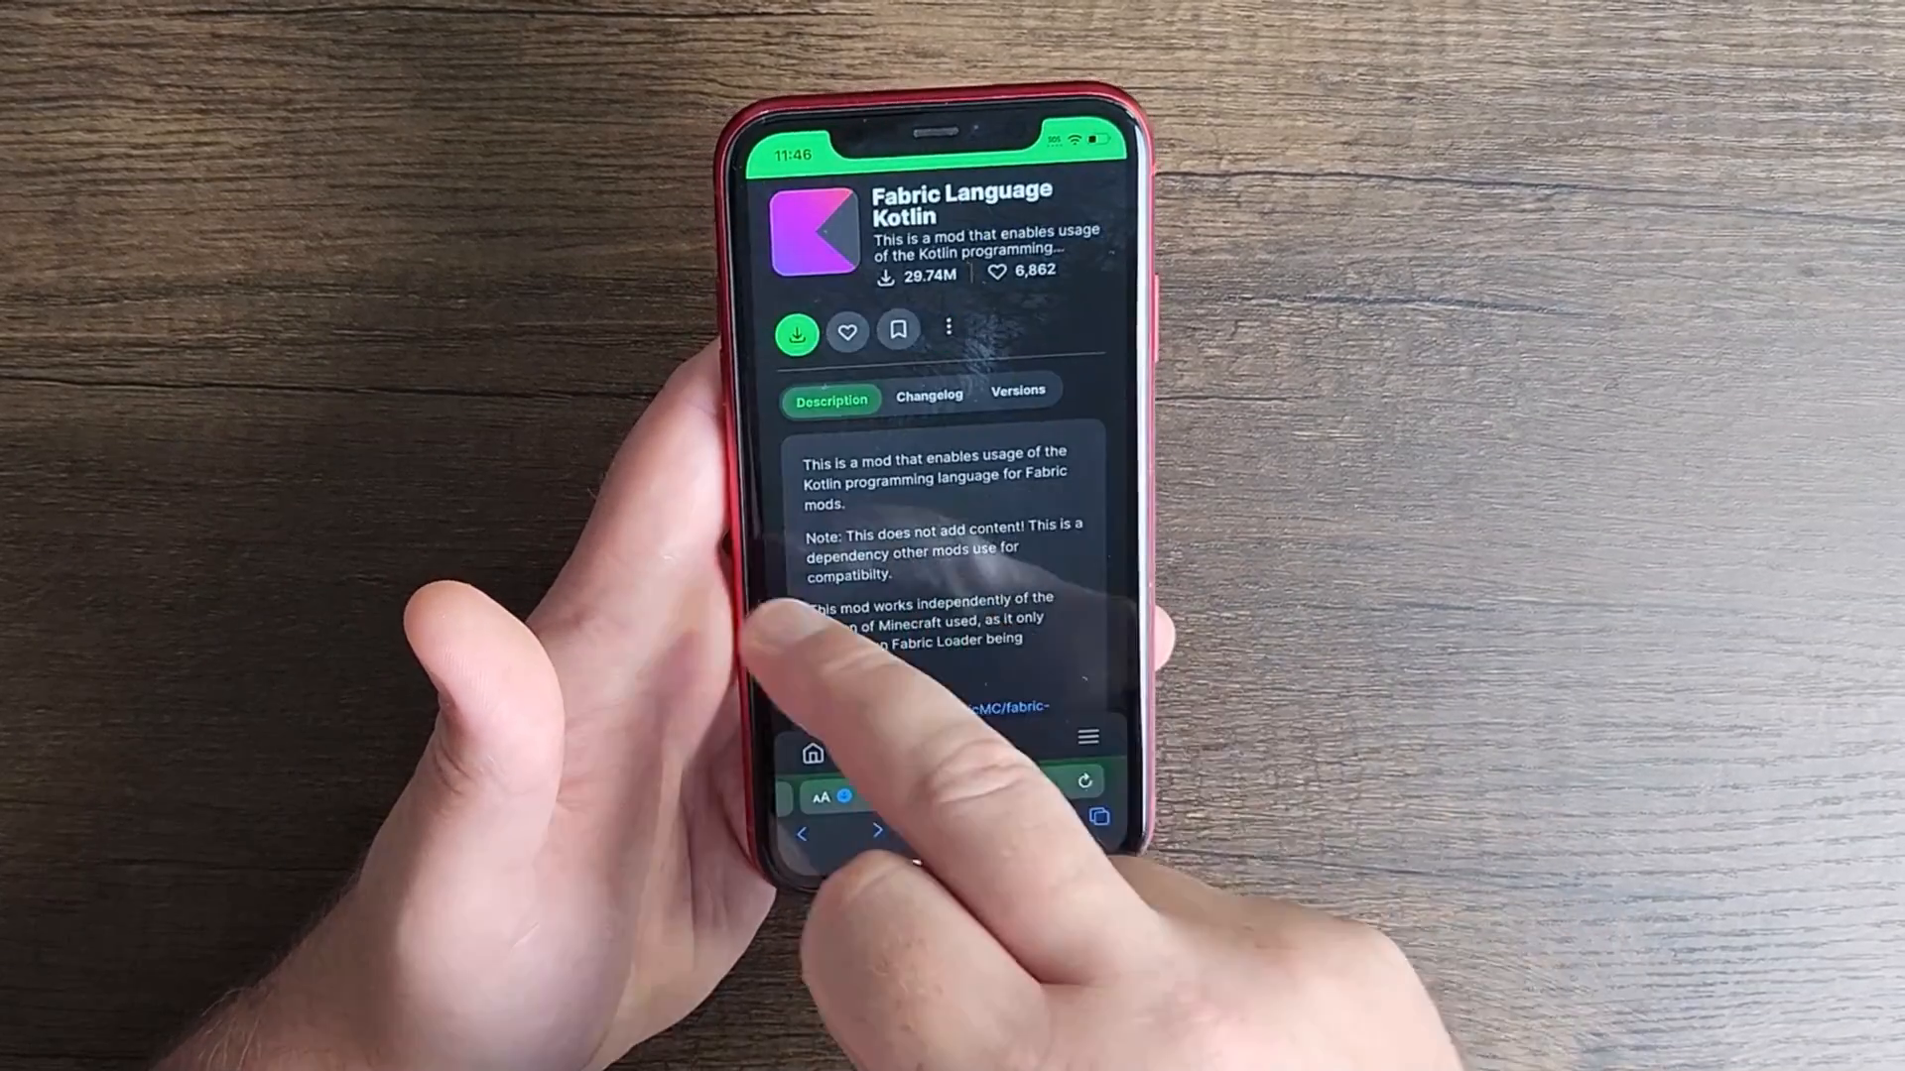
{"action": "scroll", "coordinate": [952, 491], "scroll_direction": "up", "scroll_amount": 8}
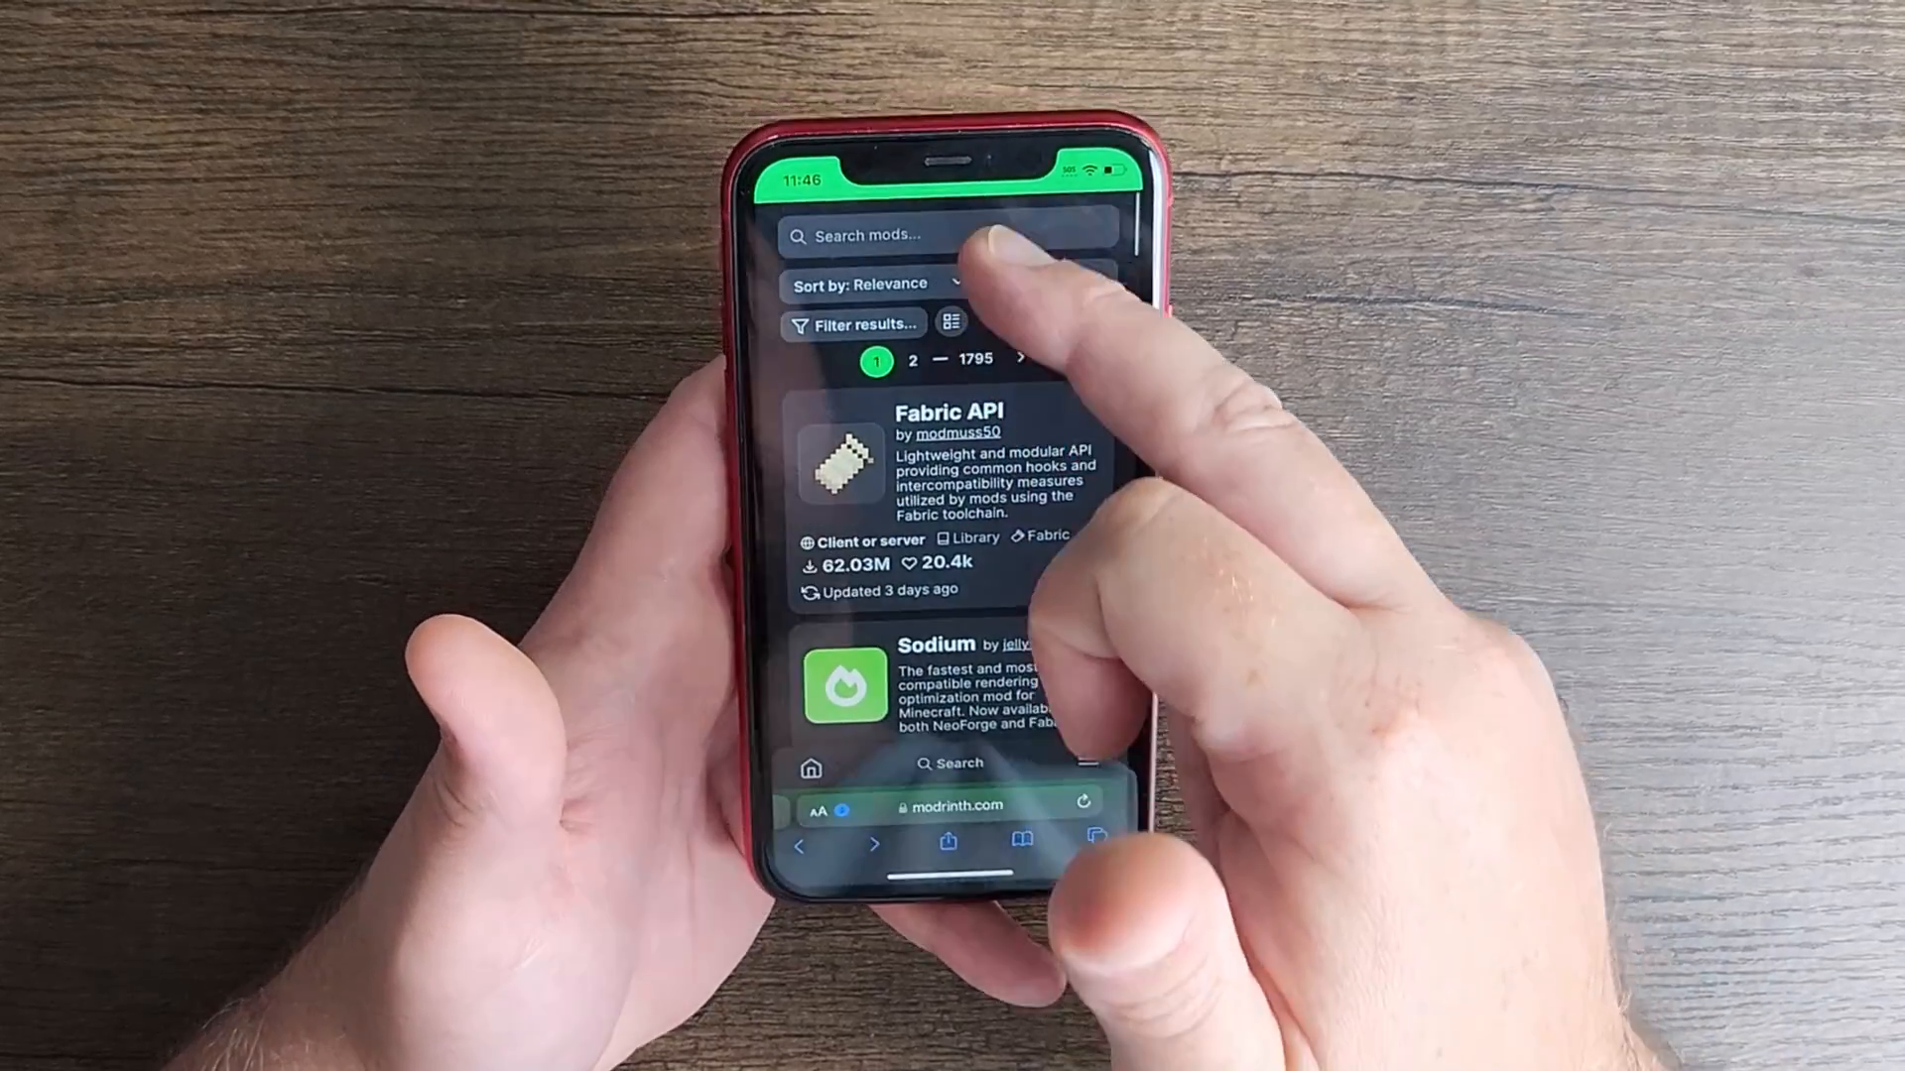
{"action": "left_click", "coordinate": [938, 225]}
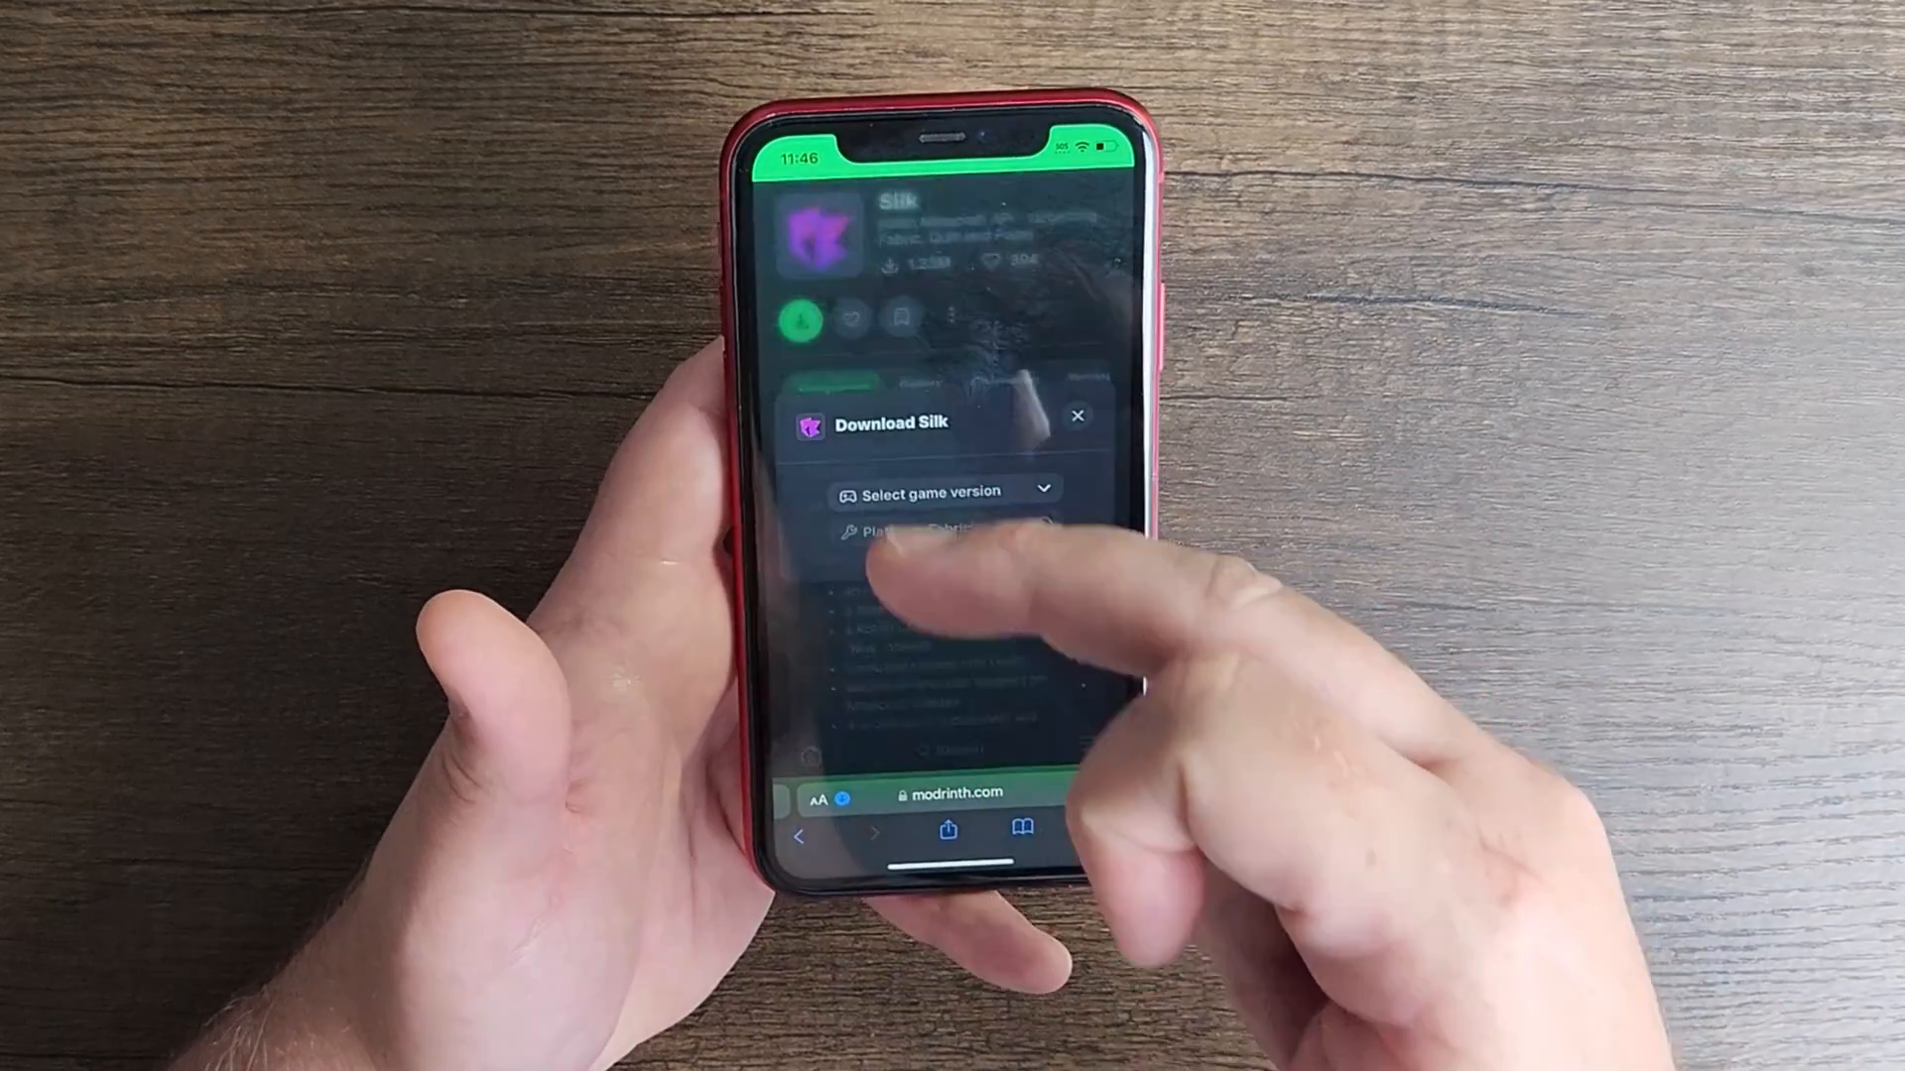
{"action": "left_click", "coordinate": [945, 496]}
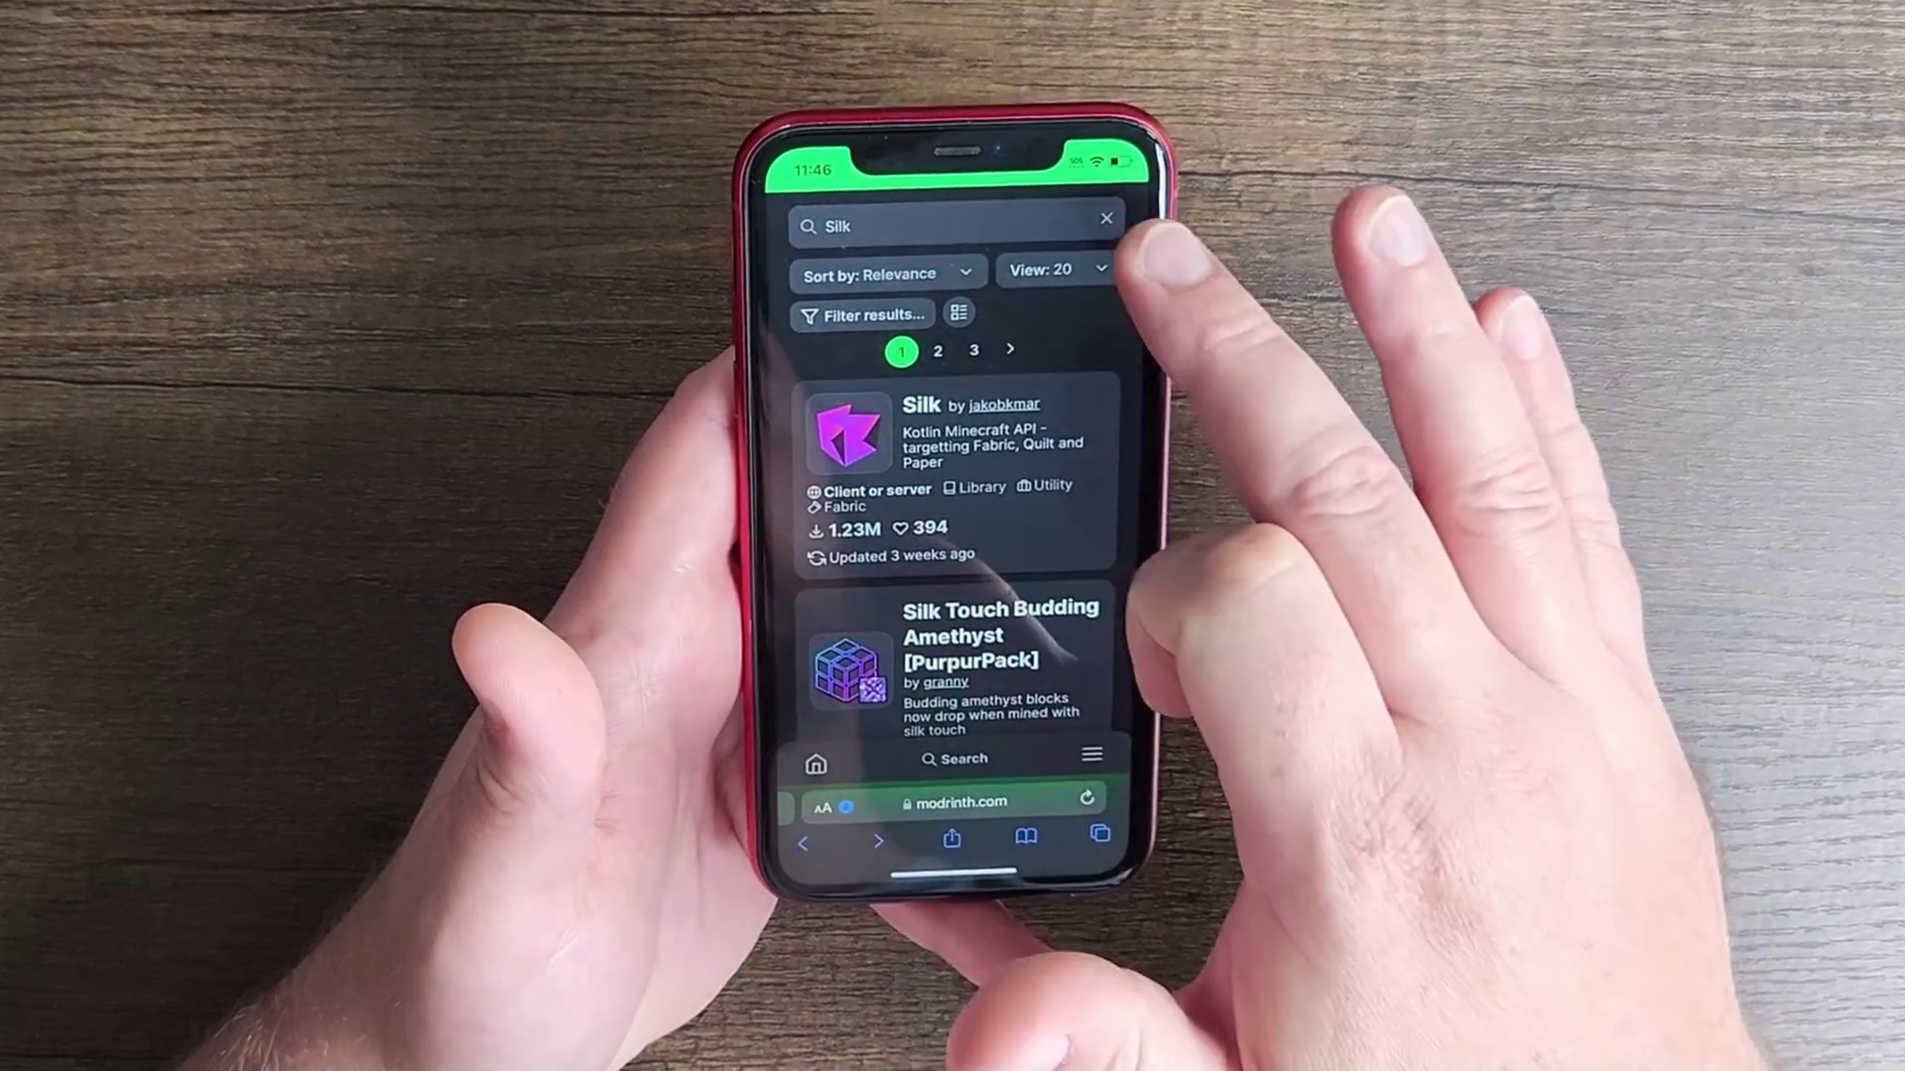
Clear the Silk search, search "Vein" and bring up Veinminer's download options
{"action": "left_click", "coordinate": [1106, 220]}
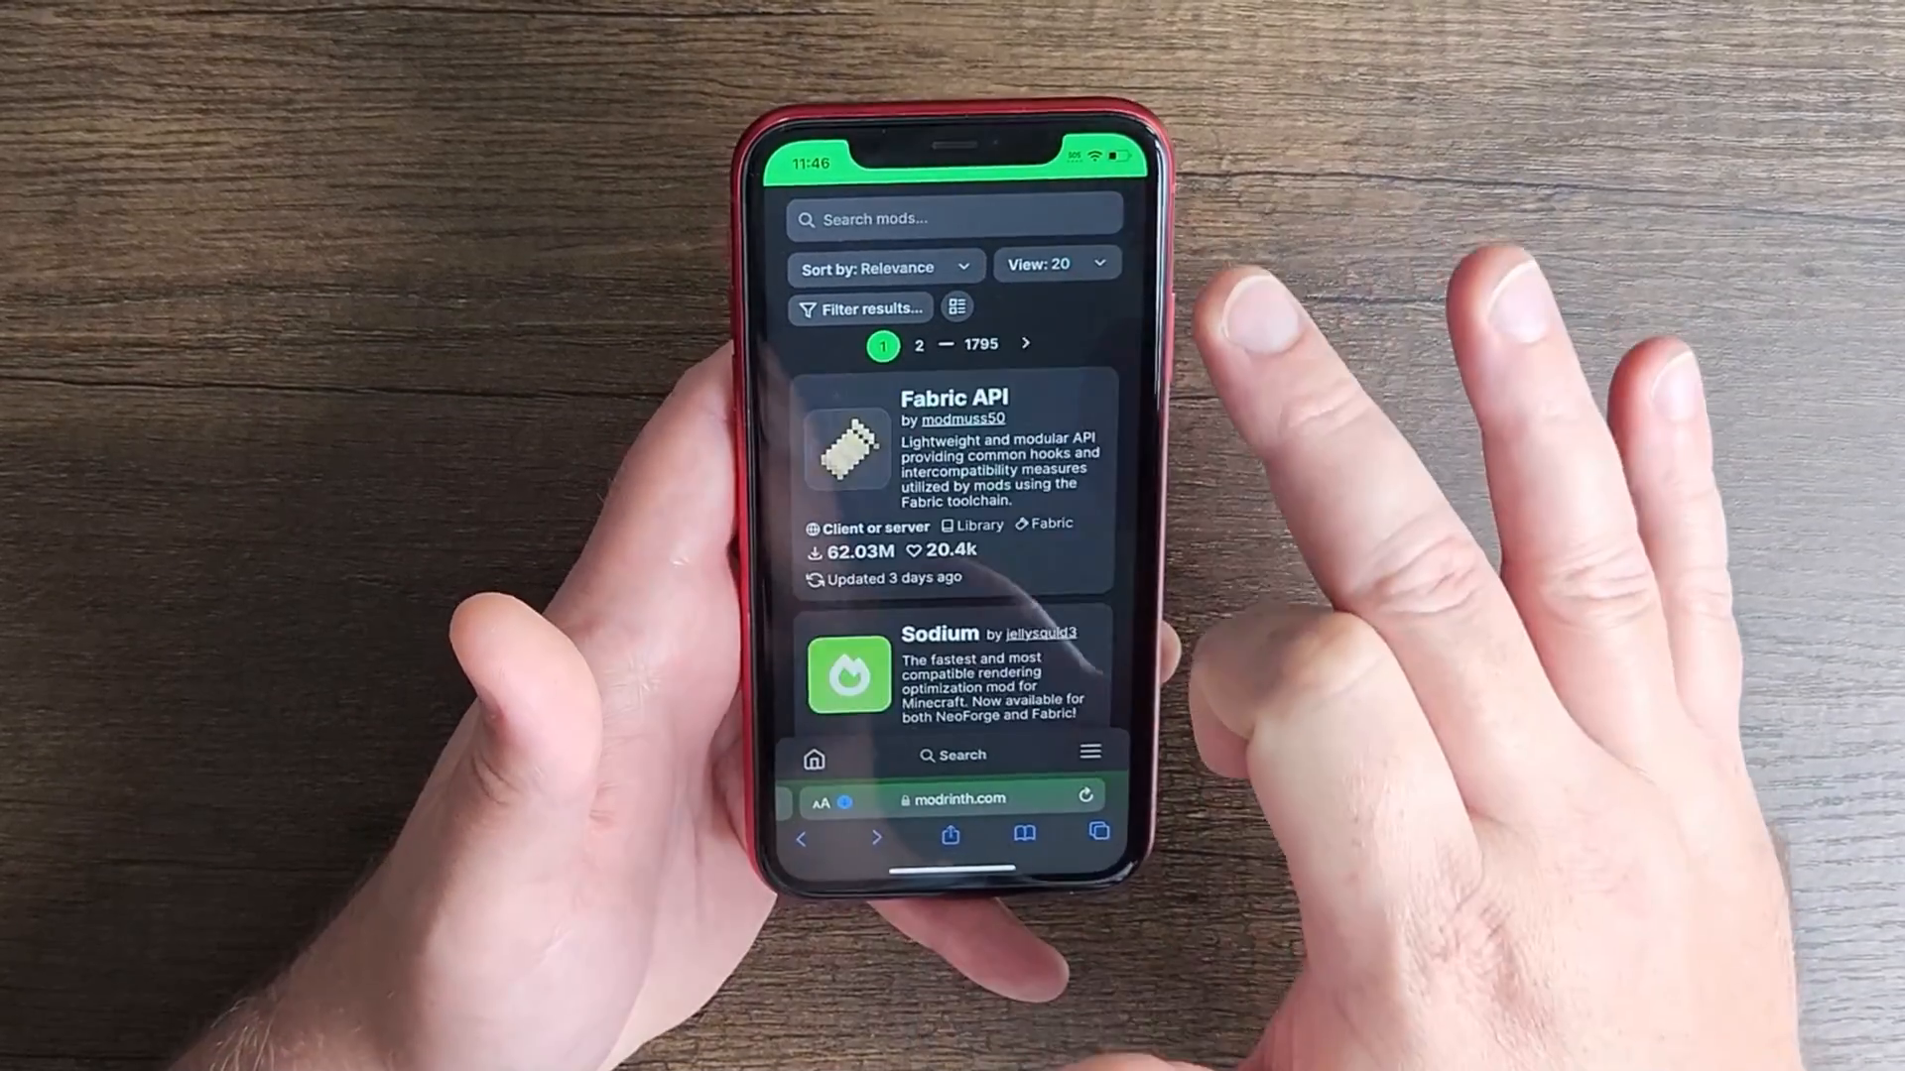
{"action": "left_click", "coordinate": [937, 224]}
{"action": "type", "text": "Veinmin"}
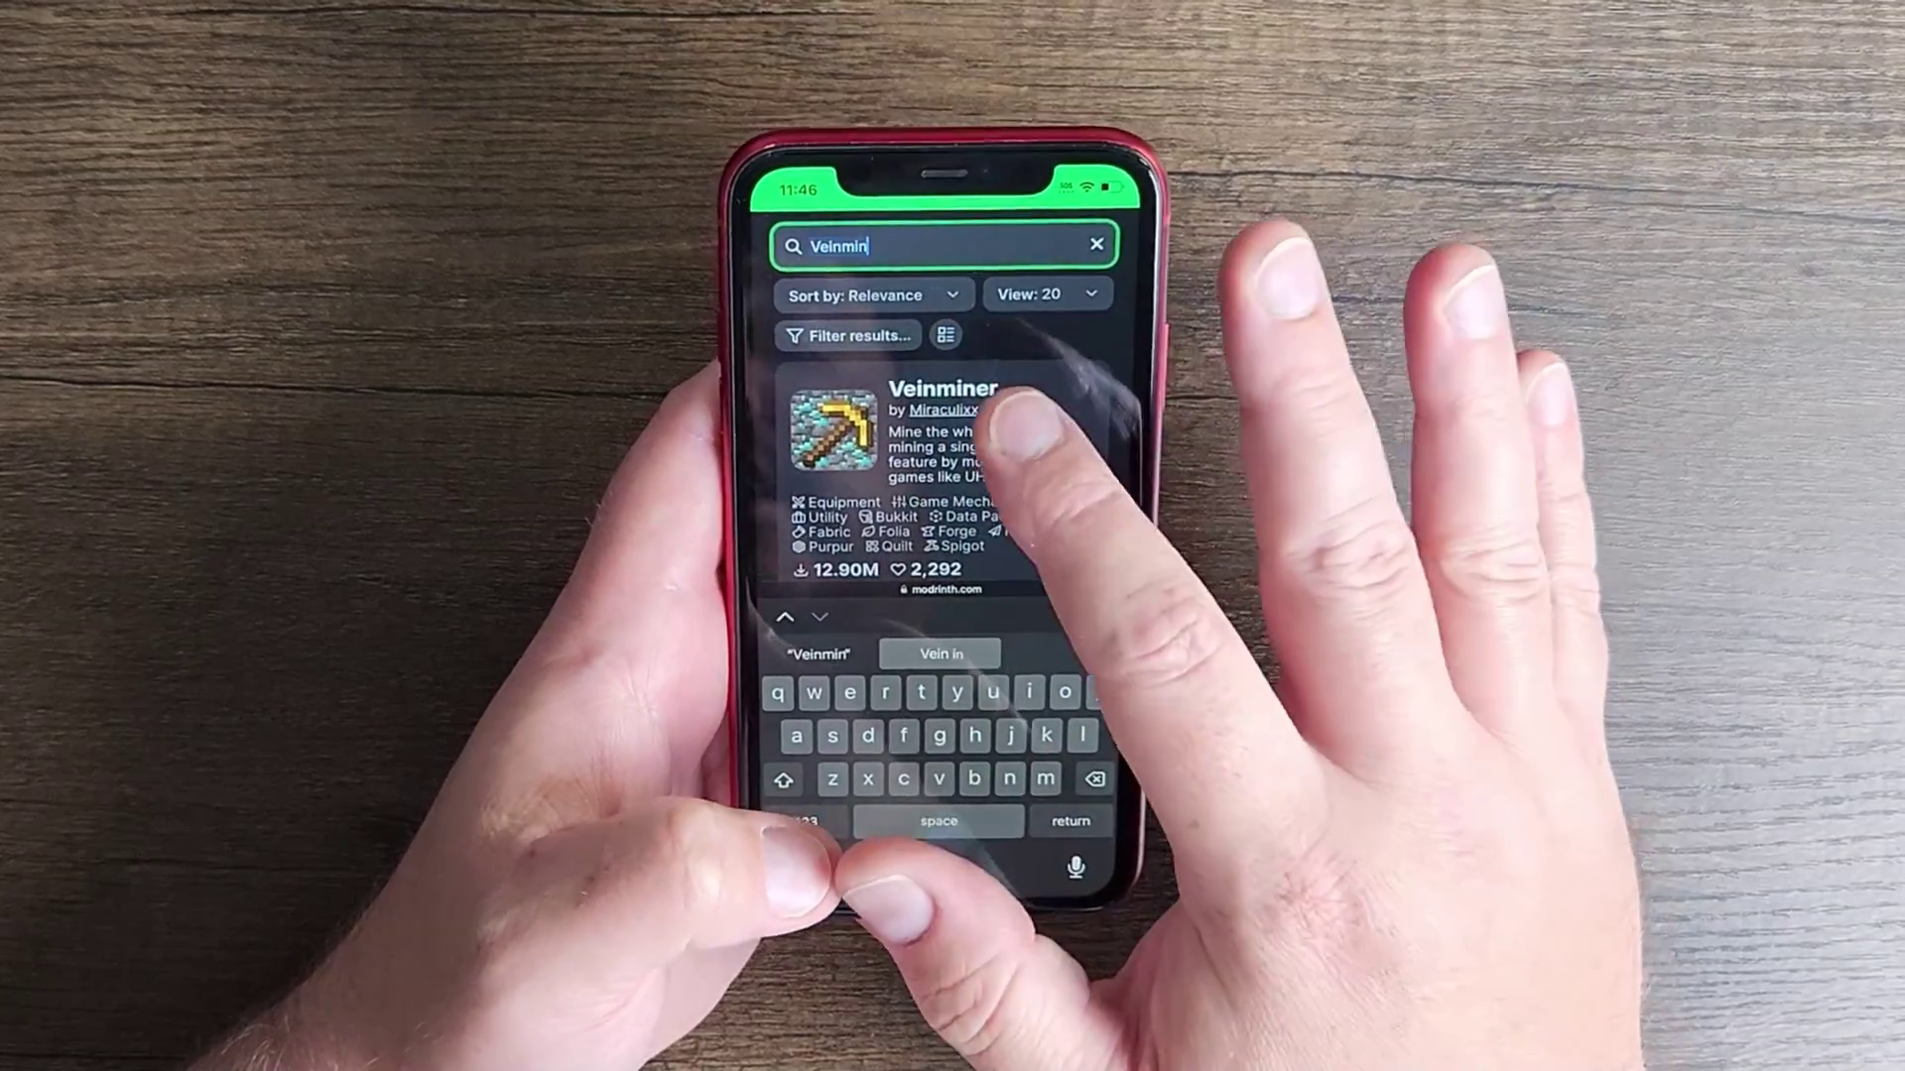
{"action": "left_click", "coordinate": [930, 461]}
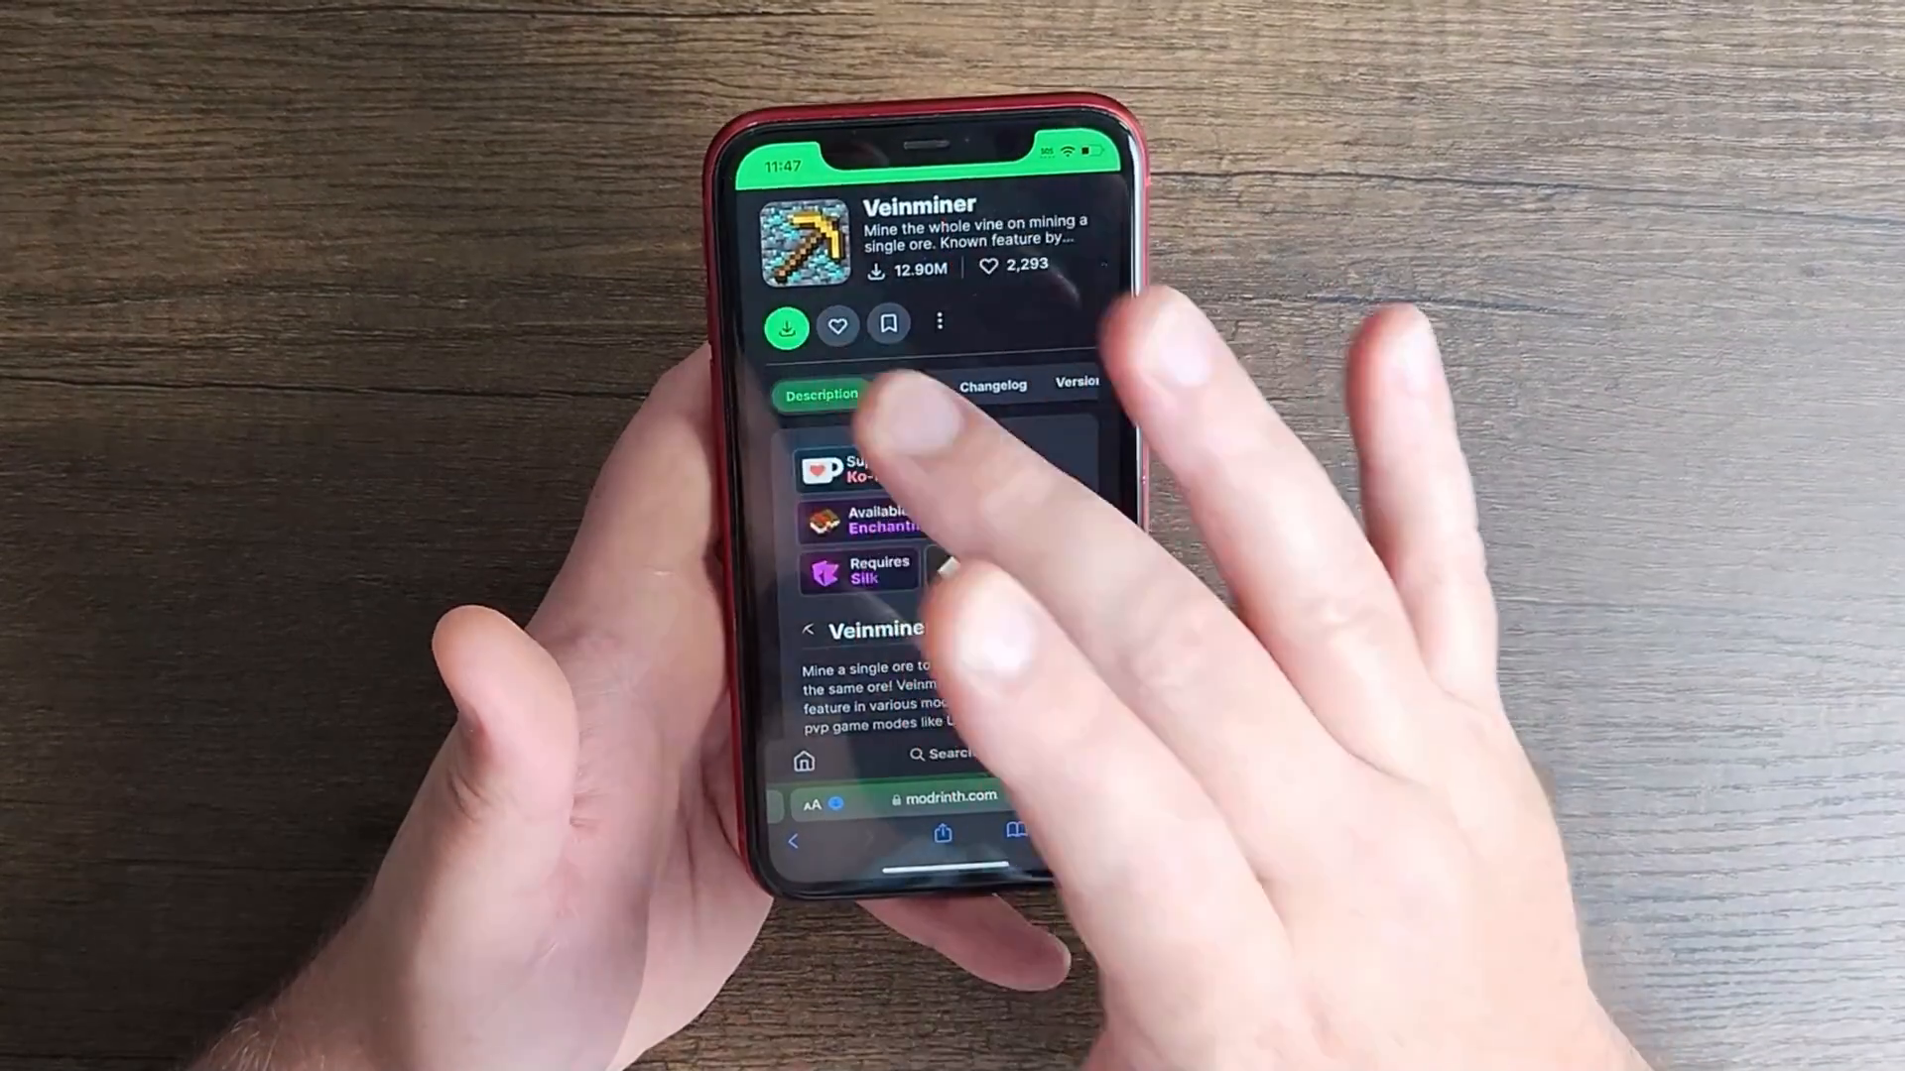
{"action": "left_click", "coordinate": [763, 314]}
Download the Veinminer 2.4.2 Fabric file for 1.21.5, veinminer-fabric-2.4.2.jar
{"action": "left_click", "coordinate": [929, 364]}
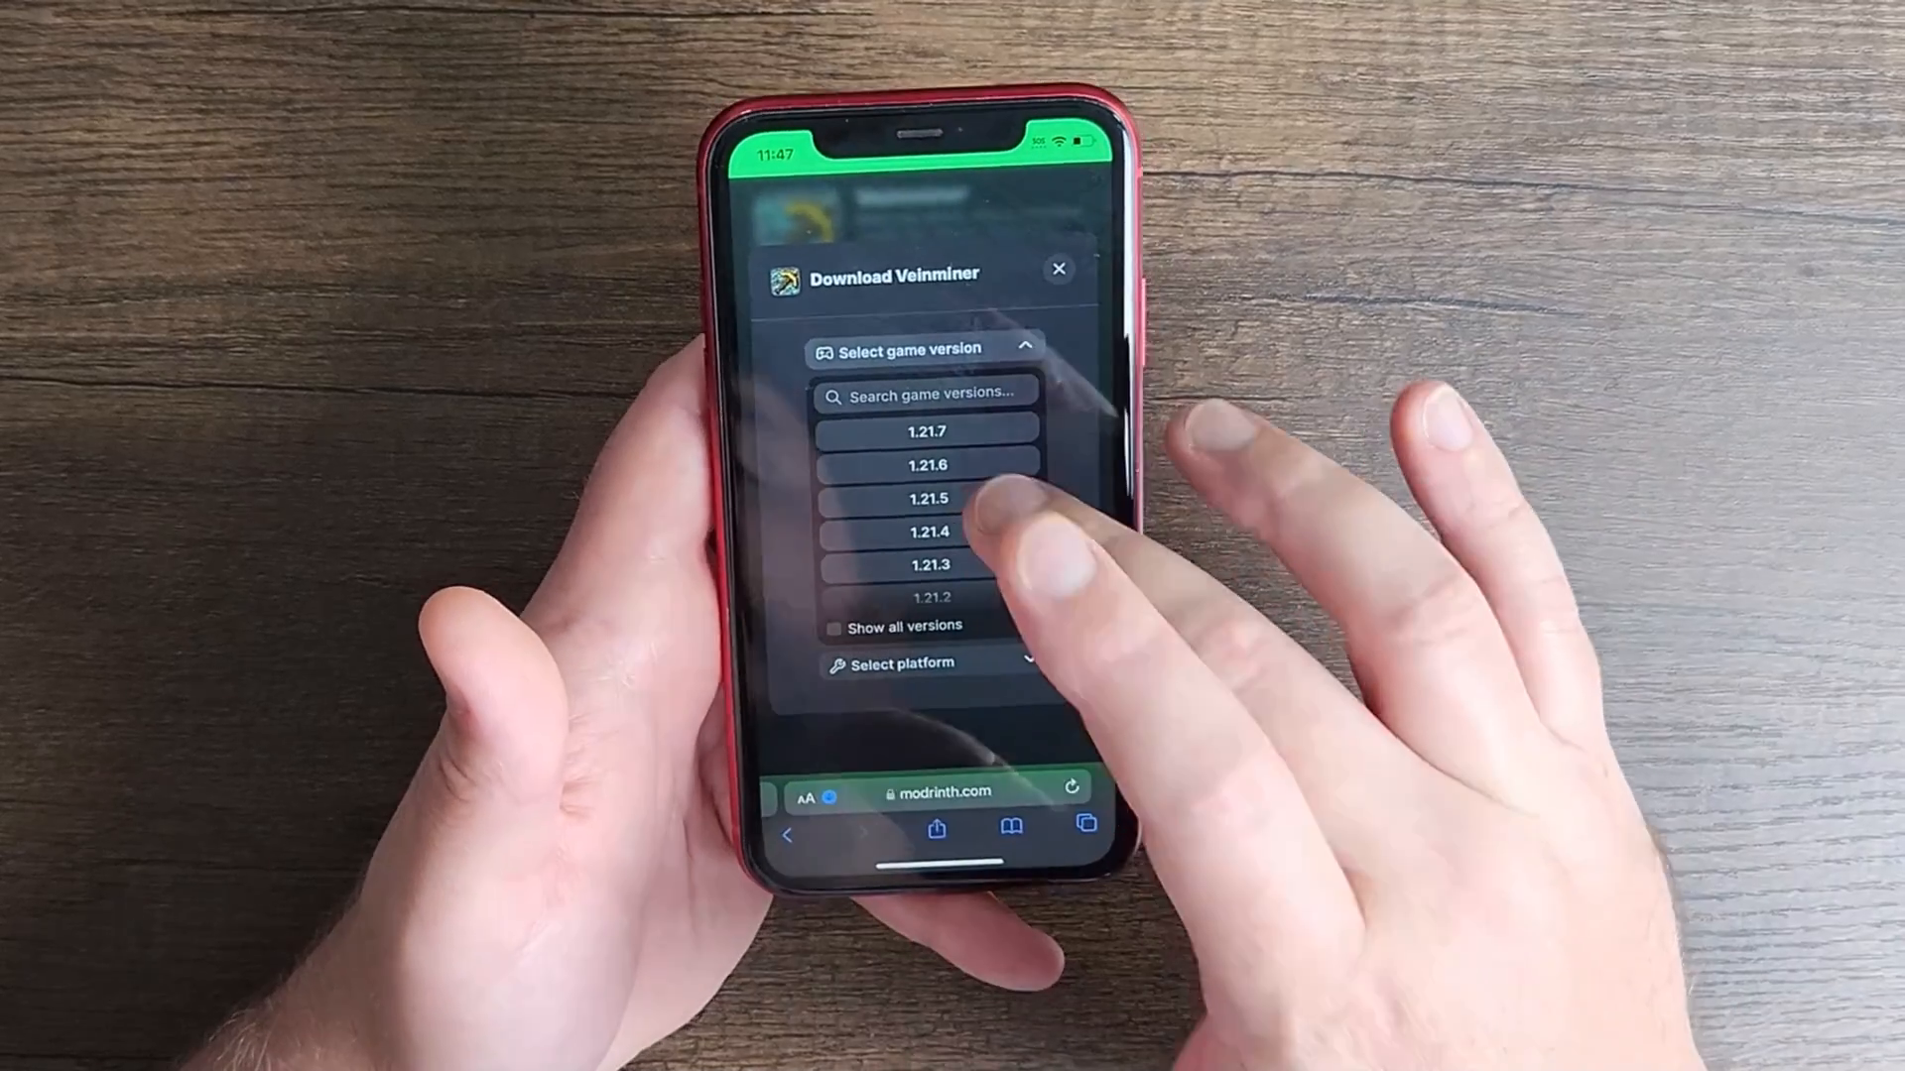
{"action": "left_click", "coordinate": [935, 516]}
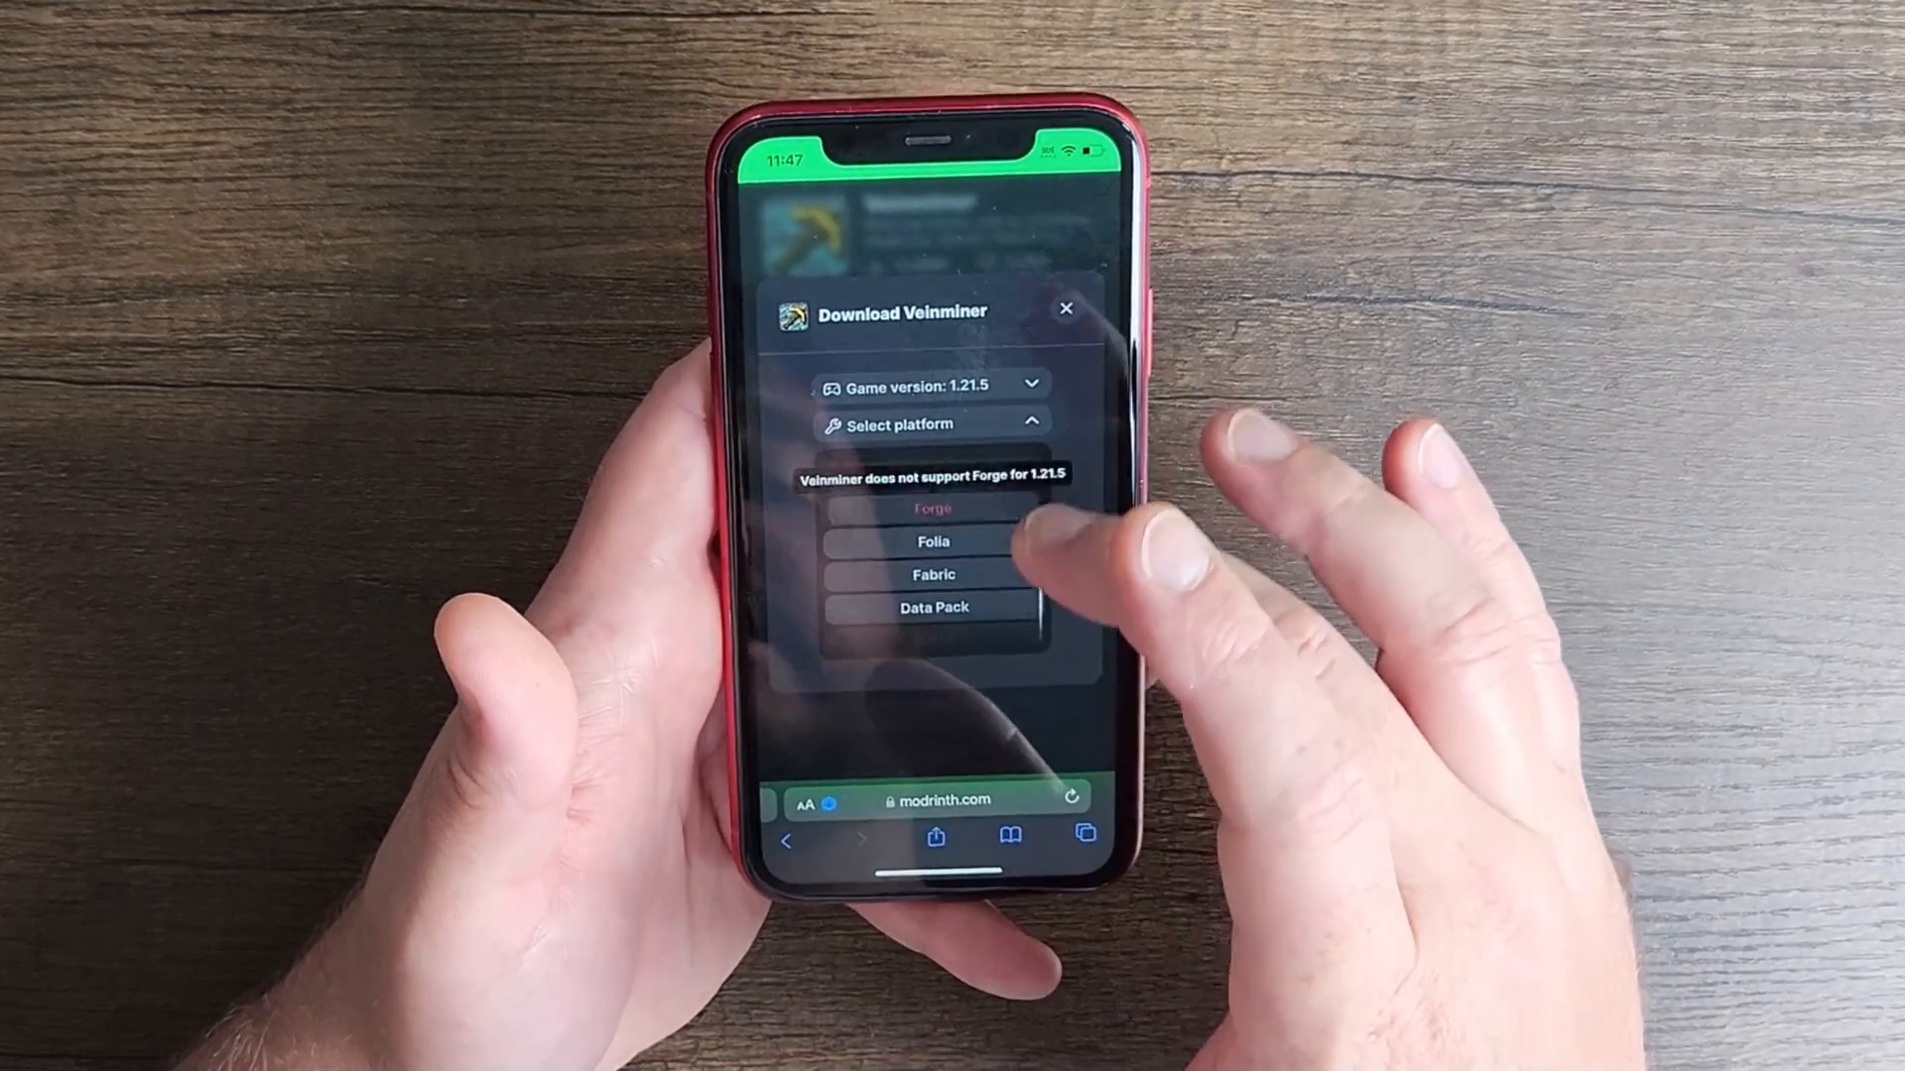
{"action": "left_click", "coordinate": [918, 570]}
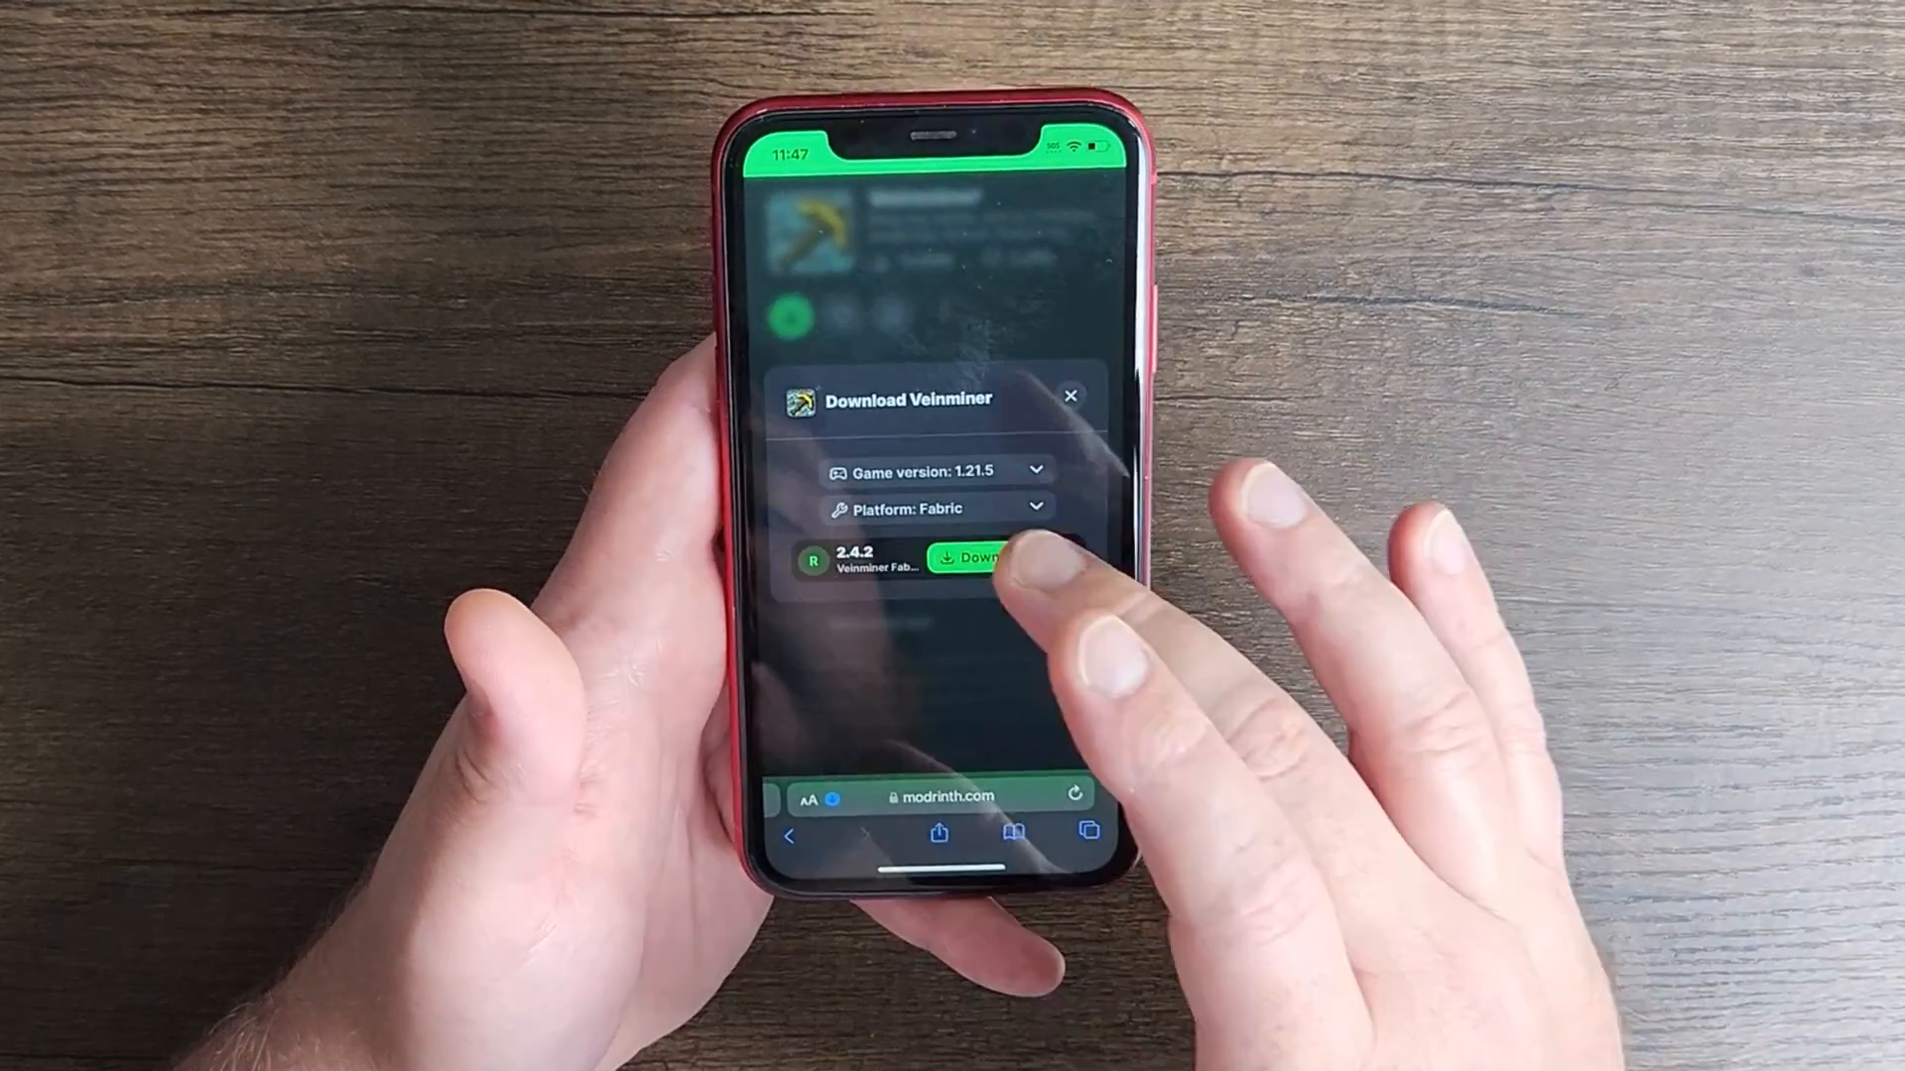
{"action": "left_click", "coordinate": [982, 558]}
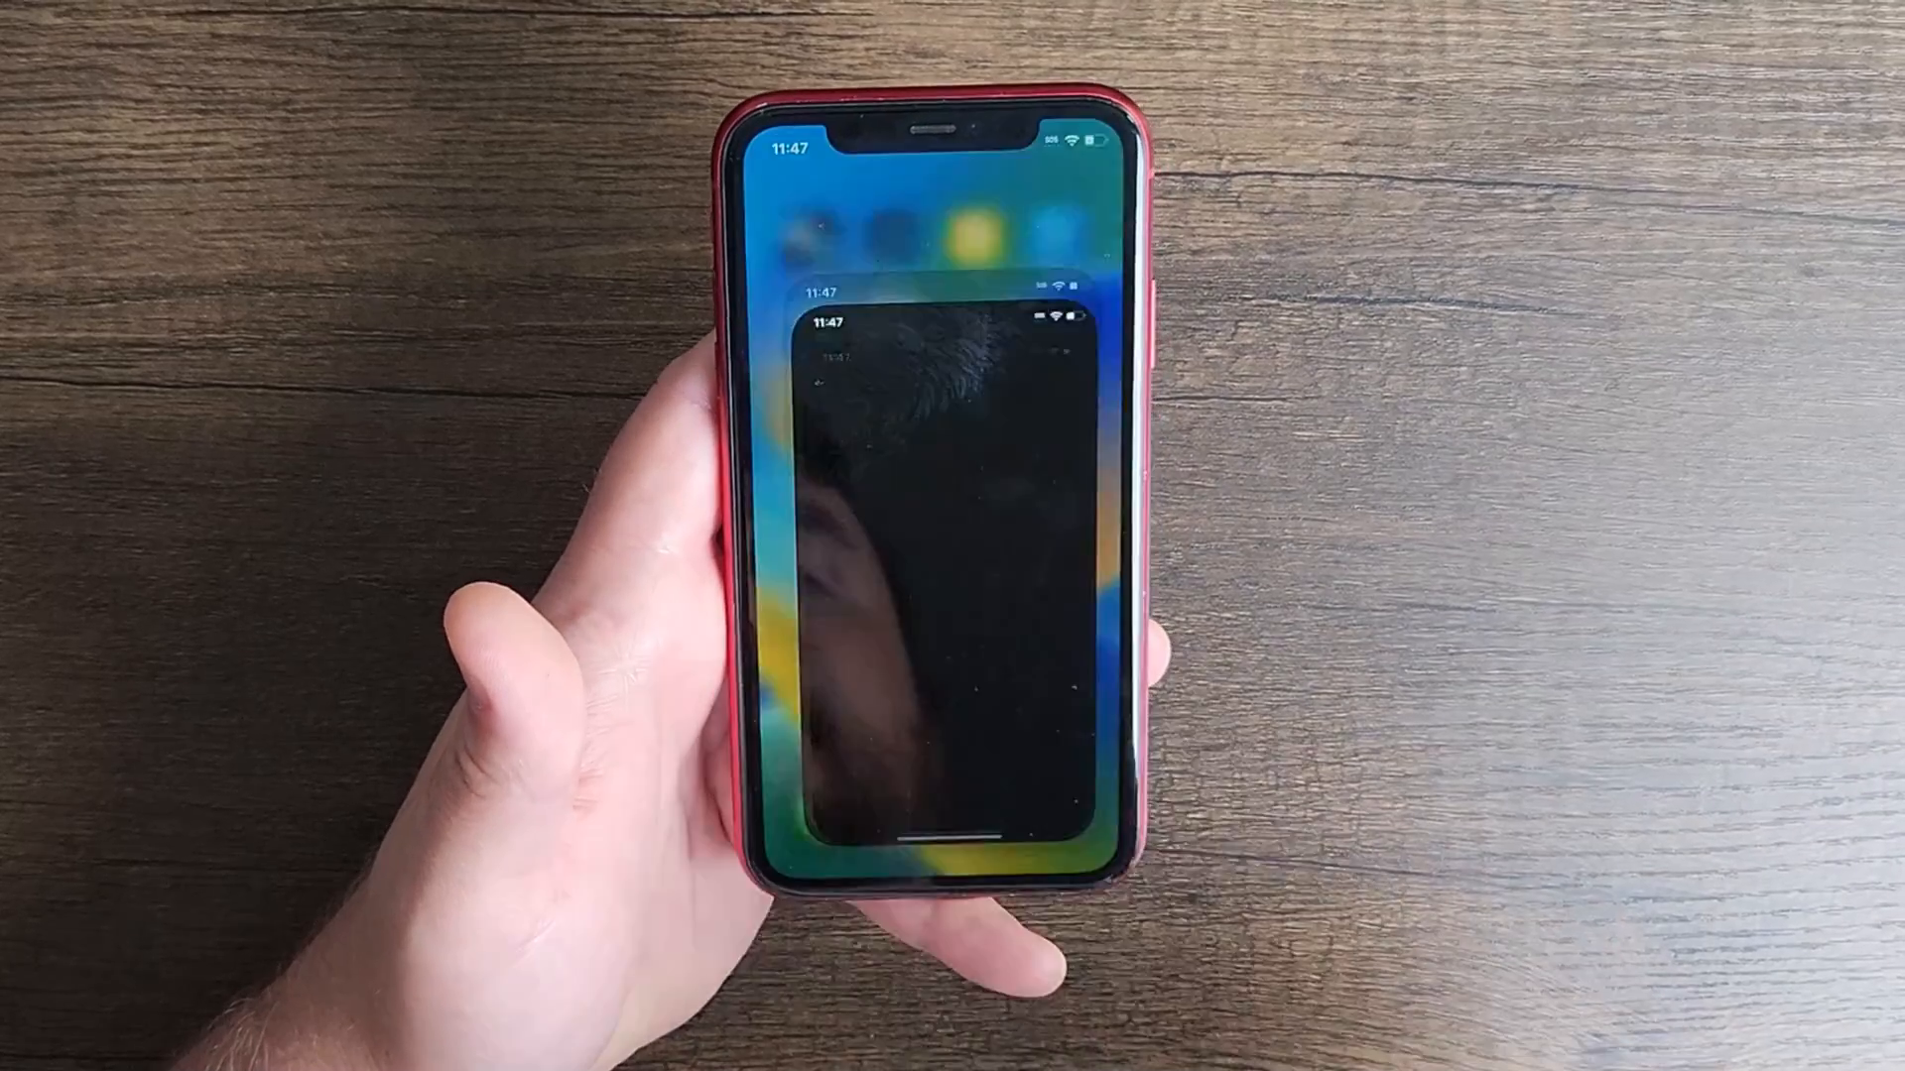
Navigate to the Downloads folder and sort it by date, newest first
{"action": "left_click", "coordinate": [826, 207]}
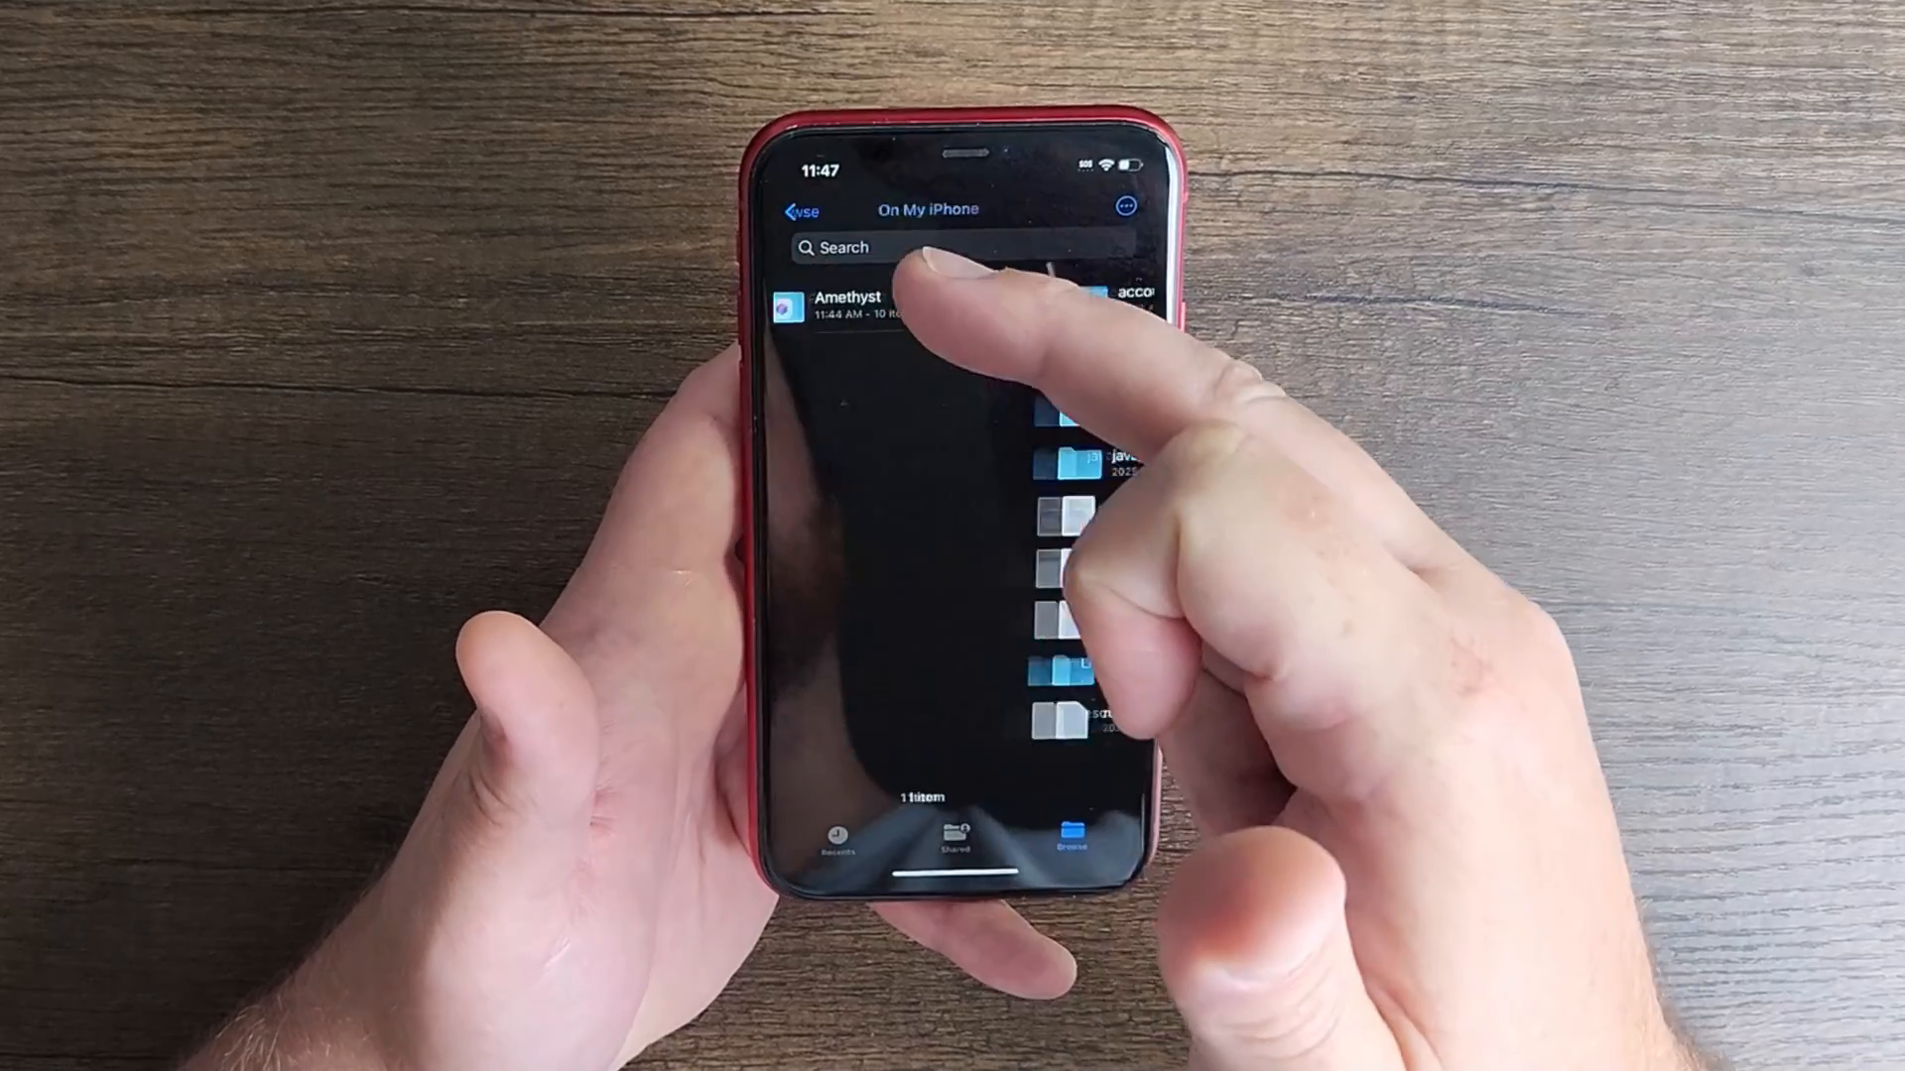
{"action": "left_click", "coordinate": [823, 213]}
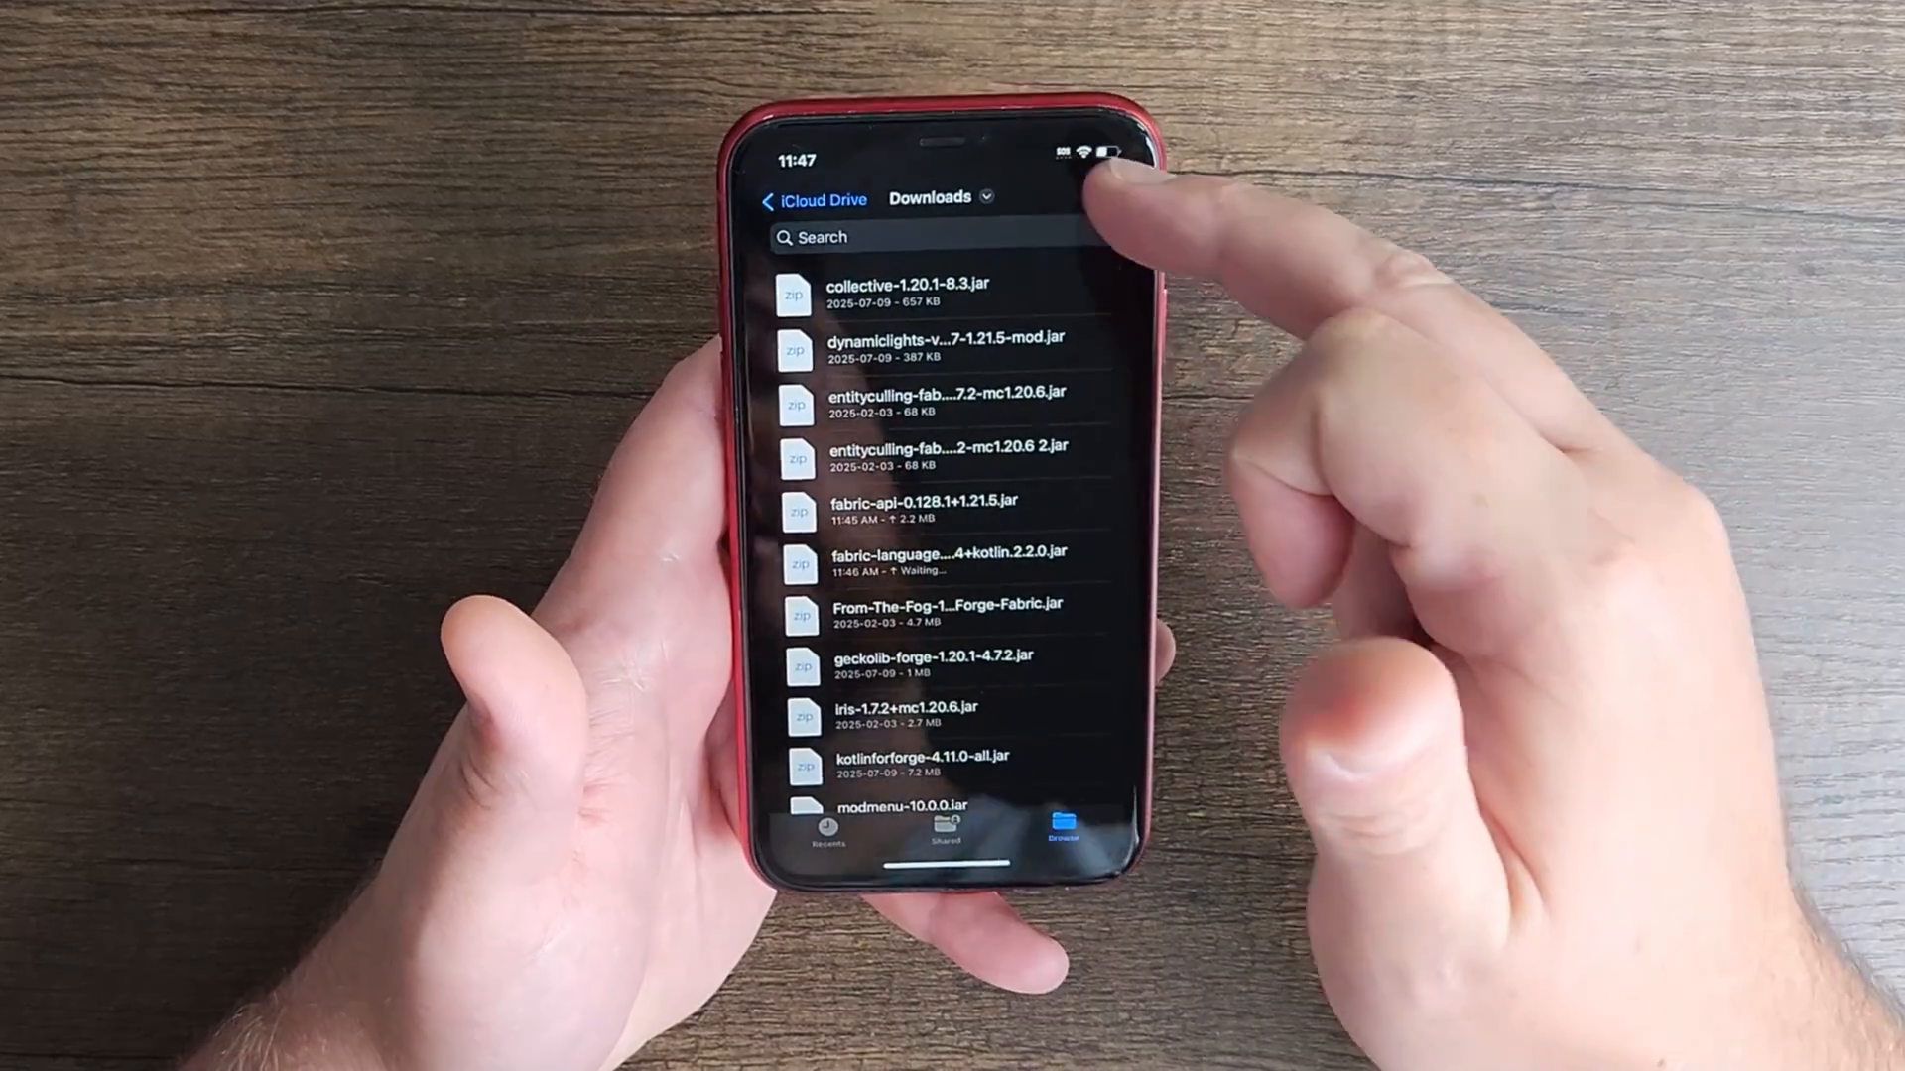
{"action": "left_click", "coordinate": [1098, 182]}
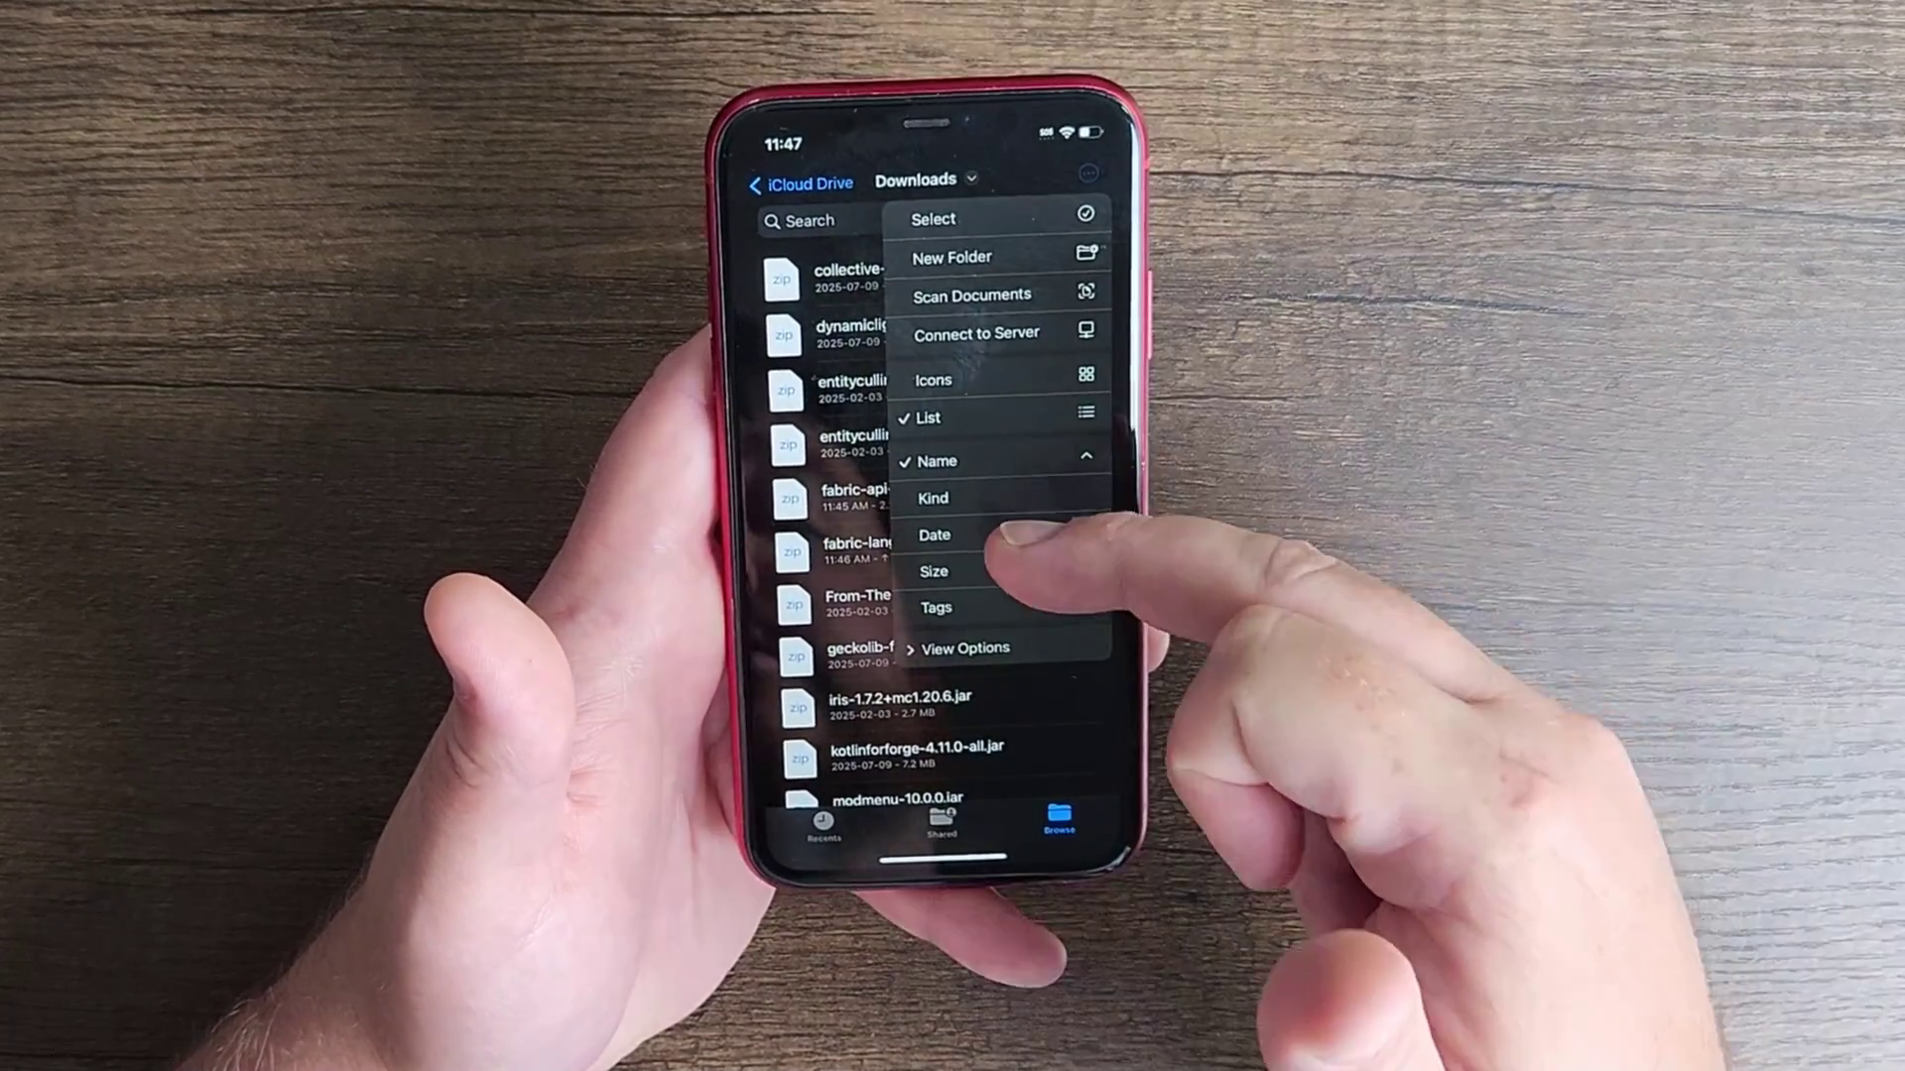
{"action": "left_click", "coordinate": [934, 532]}
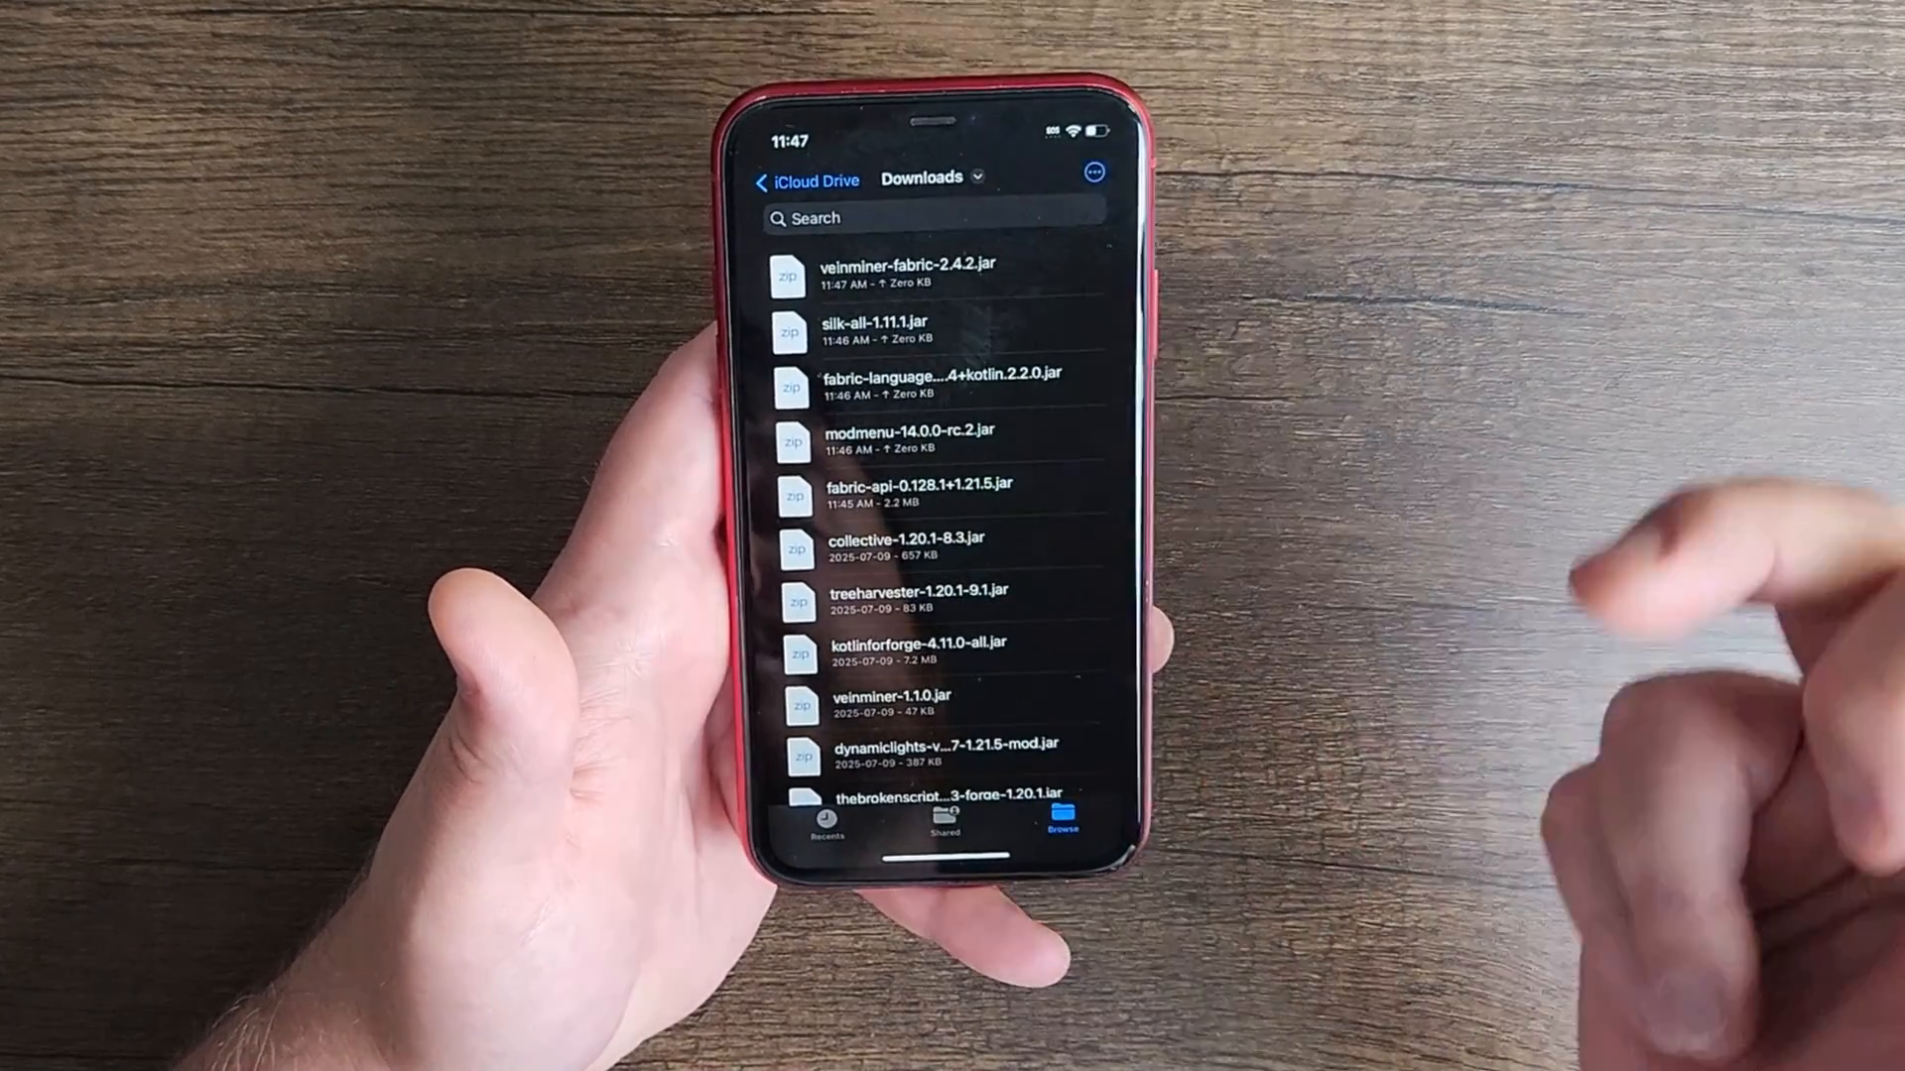
{"action": "left_click", "coordinate": [1087, 172]}
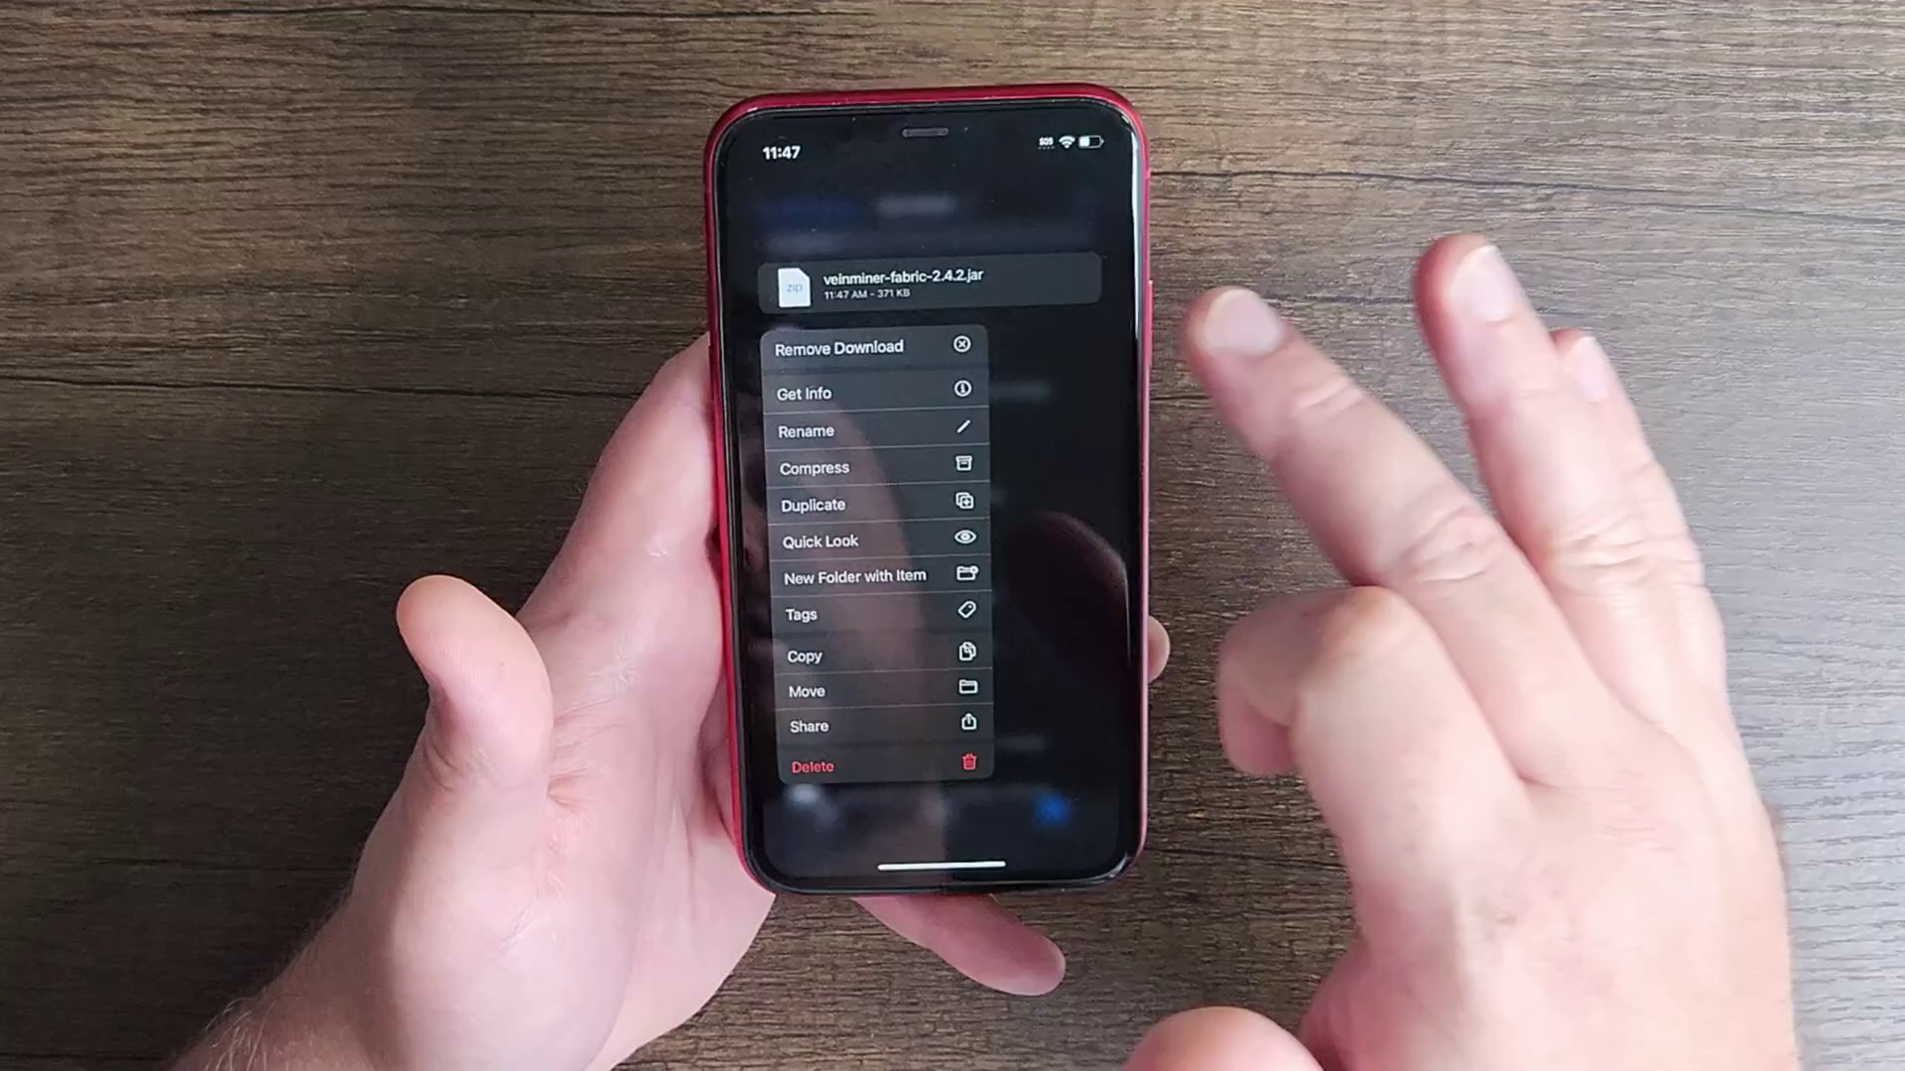
Select the five newest jars: veinminer, silk-all, fabric language, modmenu and fabric-api
{"action": "left_click", "coordinate": [1079, 447]}
{"action": "left_click", "coordinate": [912, 293]}
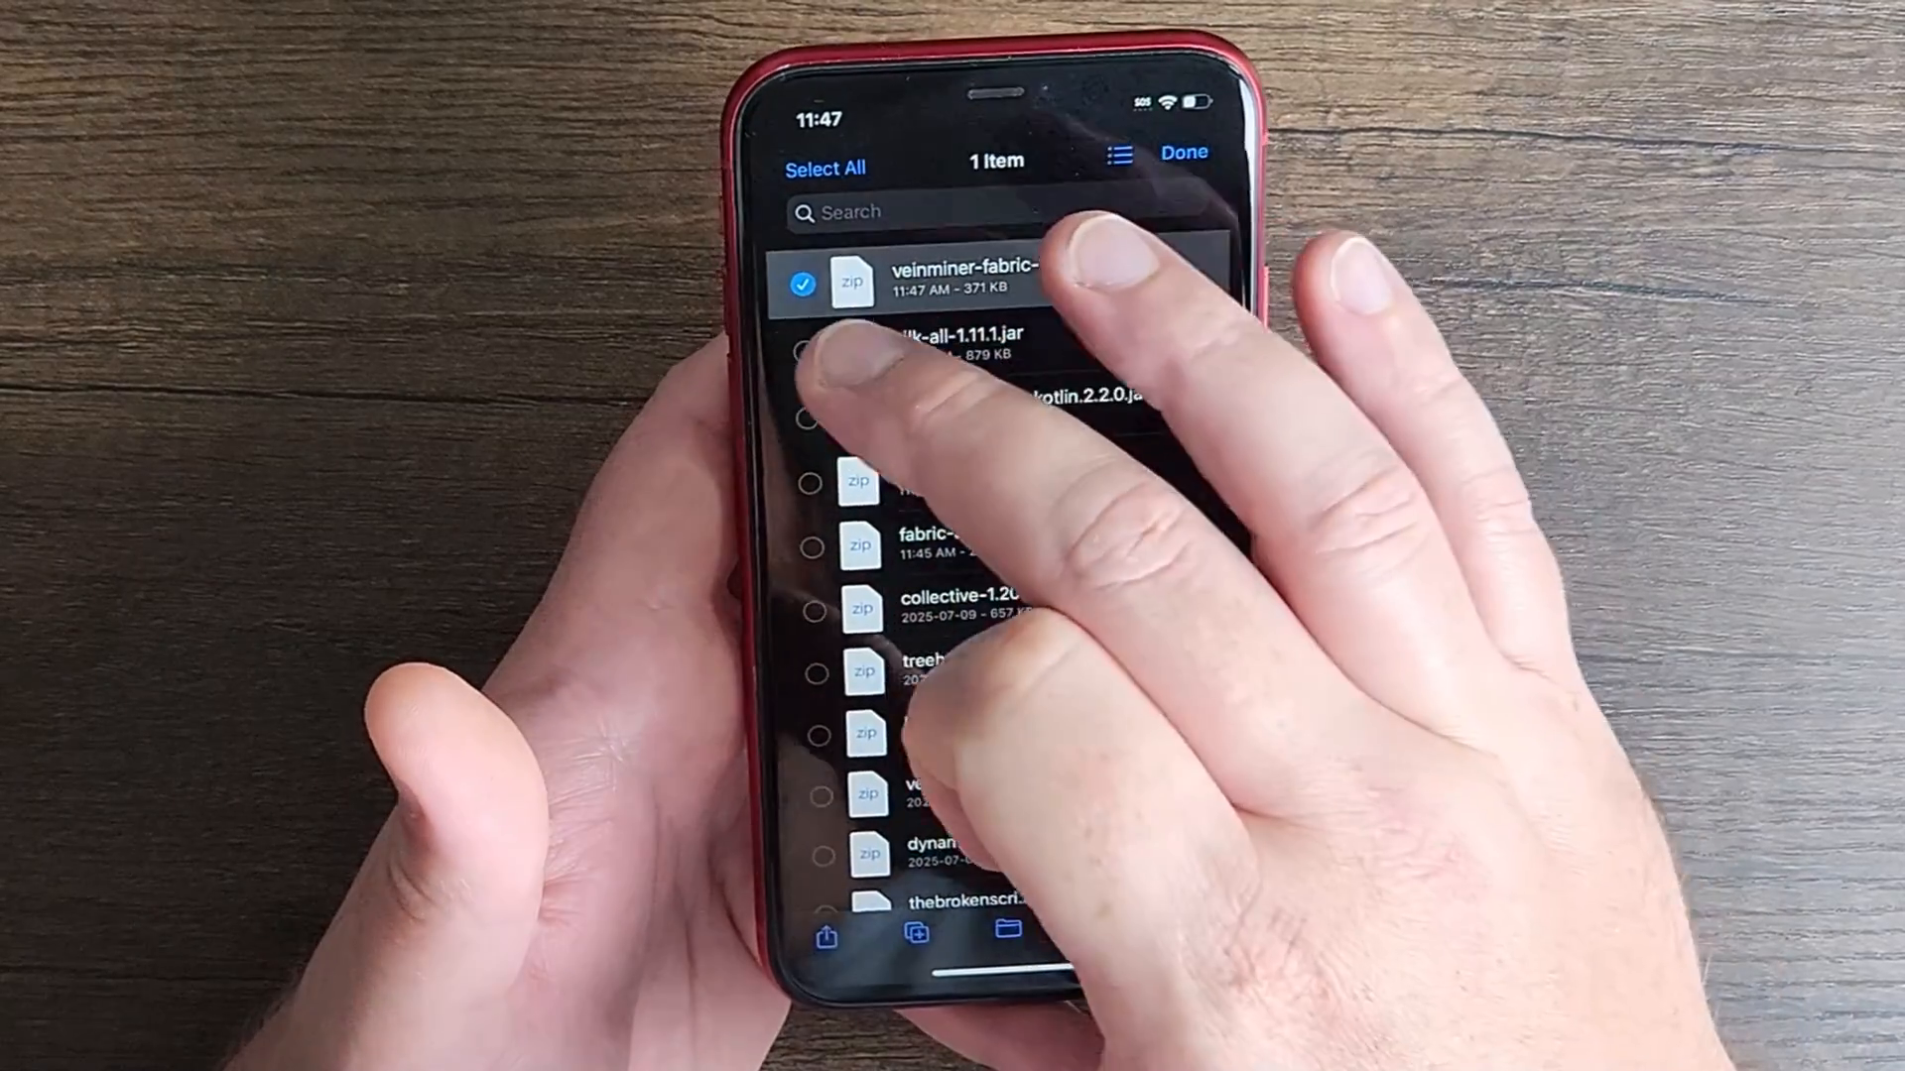
{"action": "left_click", "coordinate": [834, 350]}
{"action": "left_click", "coordinate": [835, 417]}
{"action": "left_click", "coordinate": [833, 480]}
{"action": "left_click", "coordinate": [833, 546]}
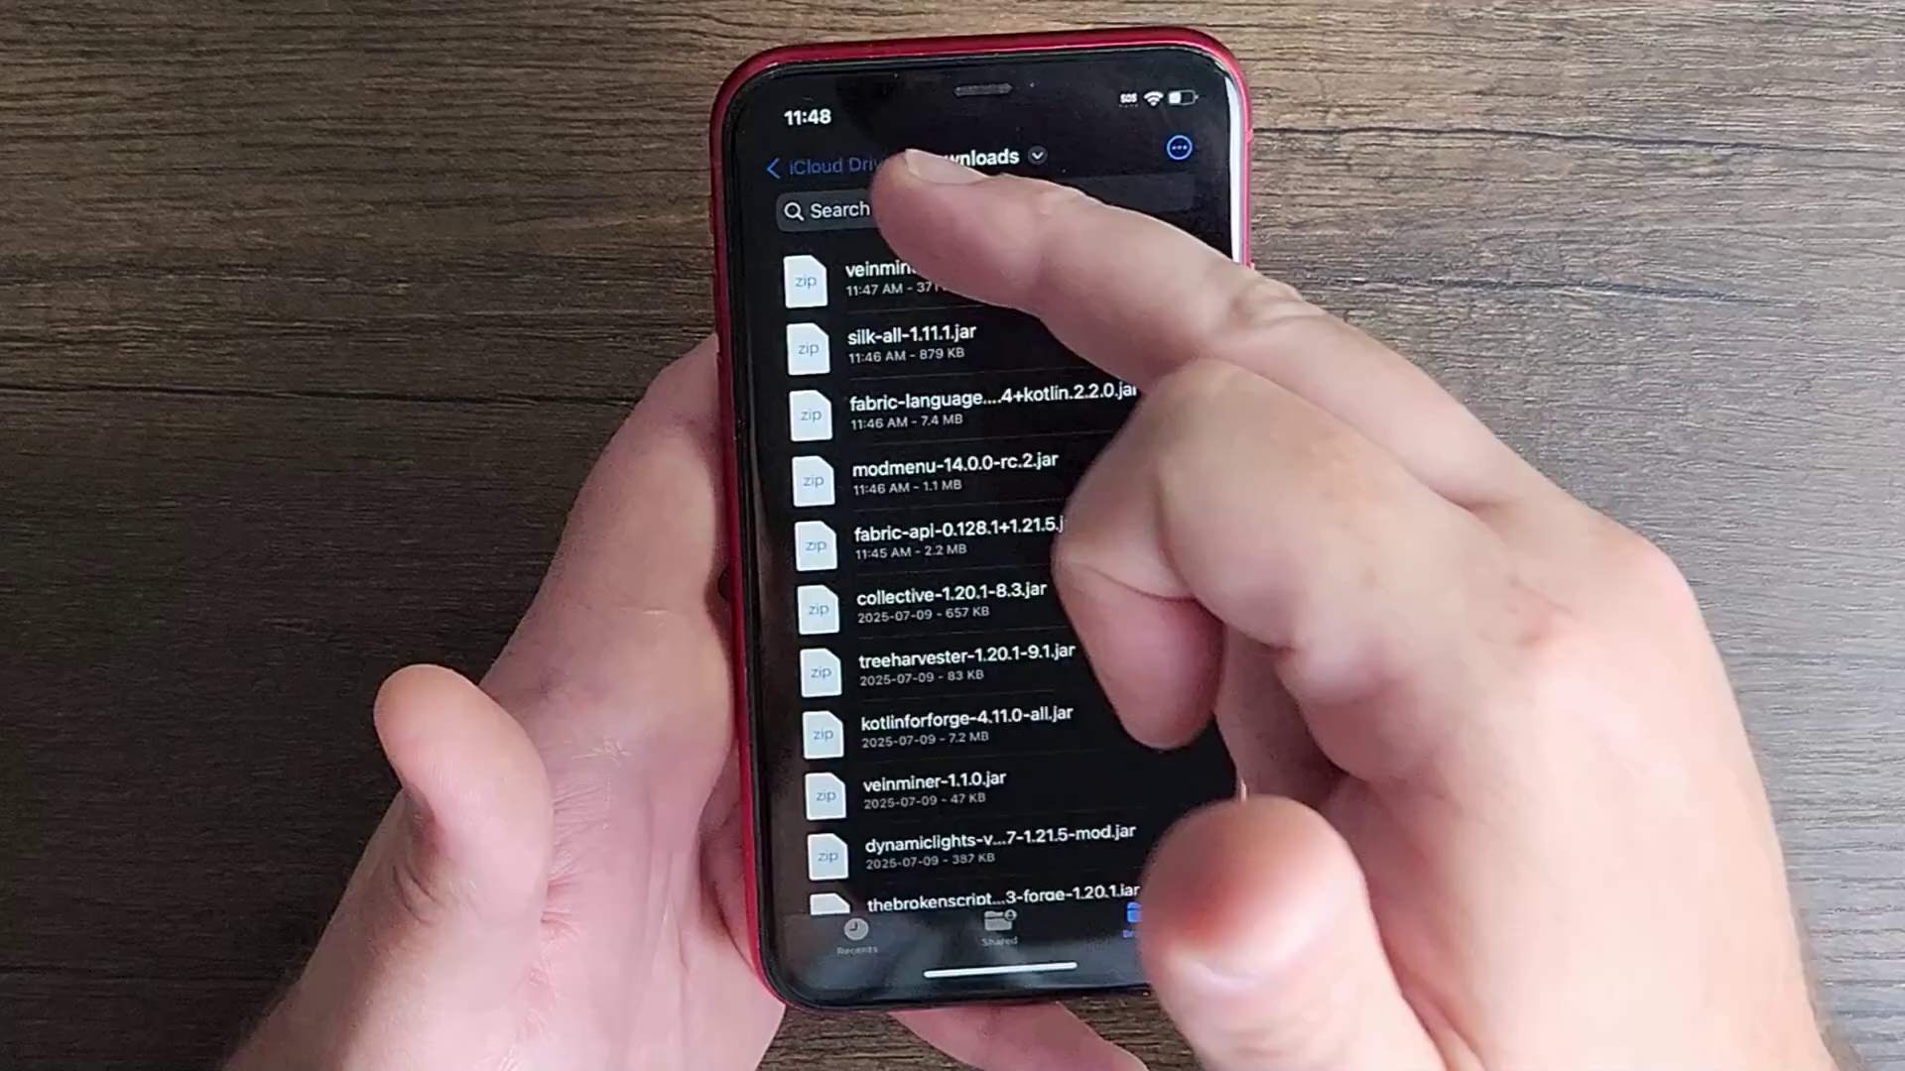
Browse On My iPhone into Amethyst's instances > default folder
{"action": "left_click", "coordinate": [828, 139]}
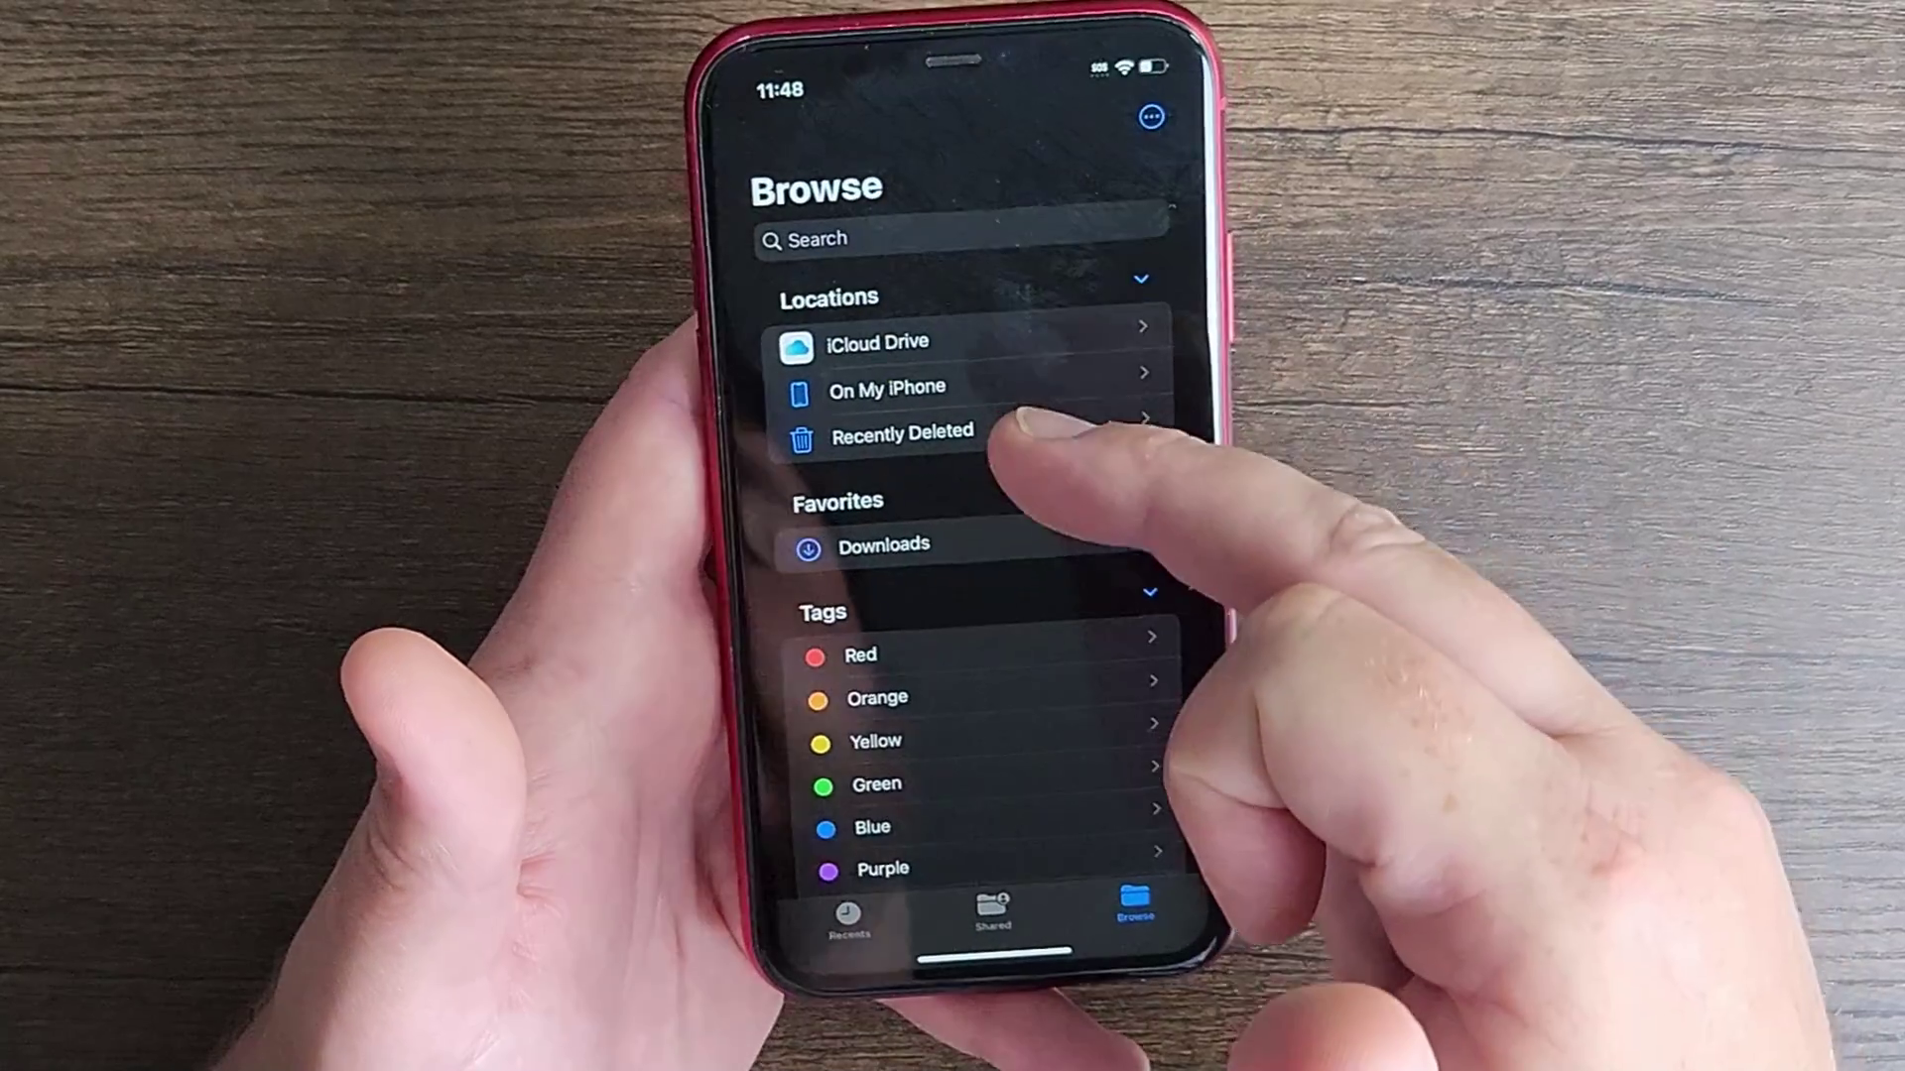
{"action": "left_click", "coordinate": [896, 407]}
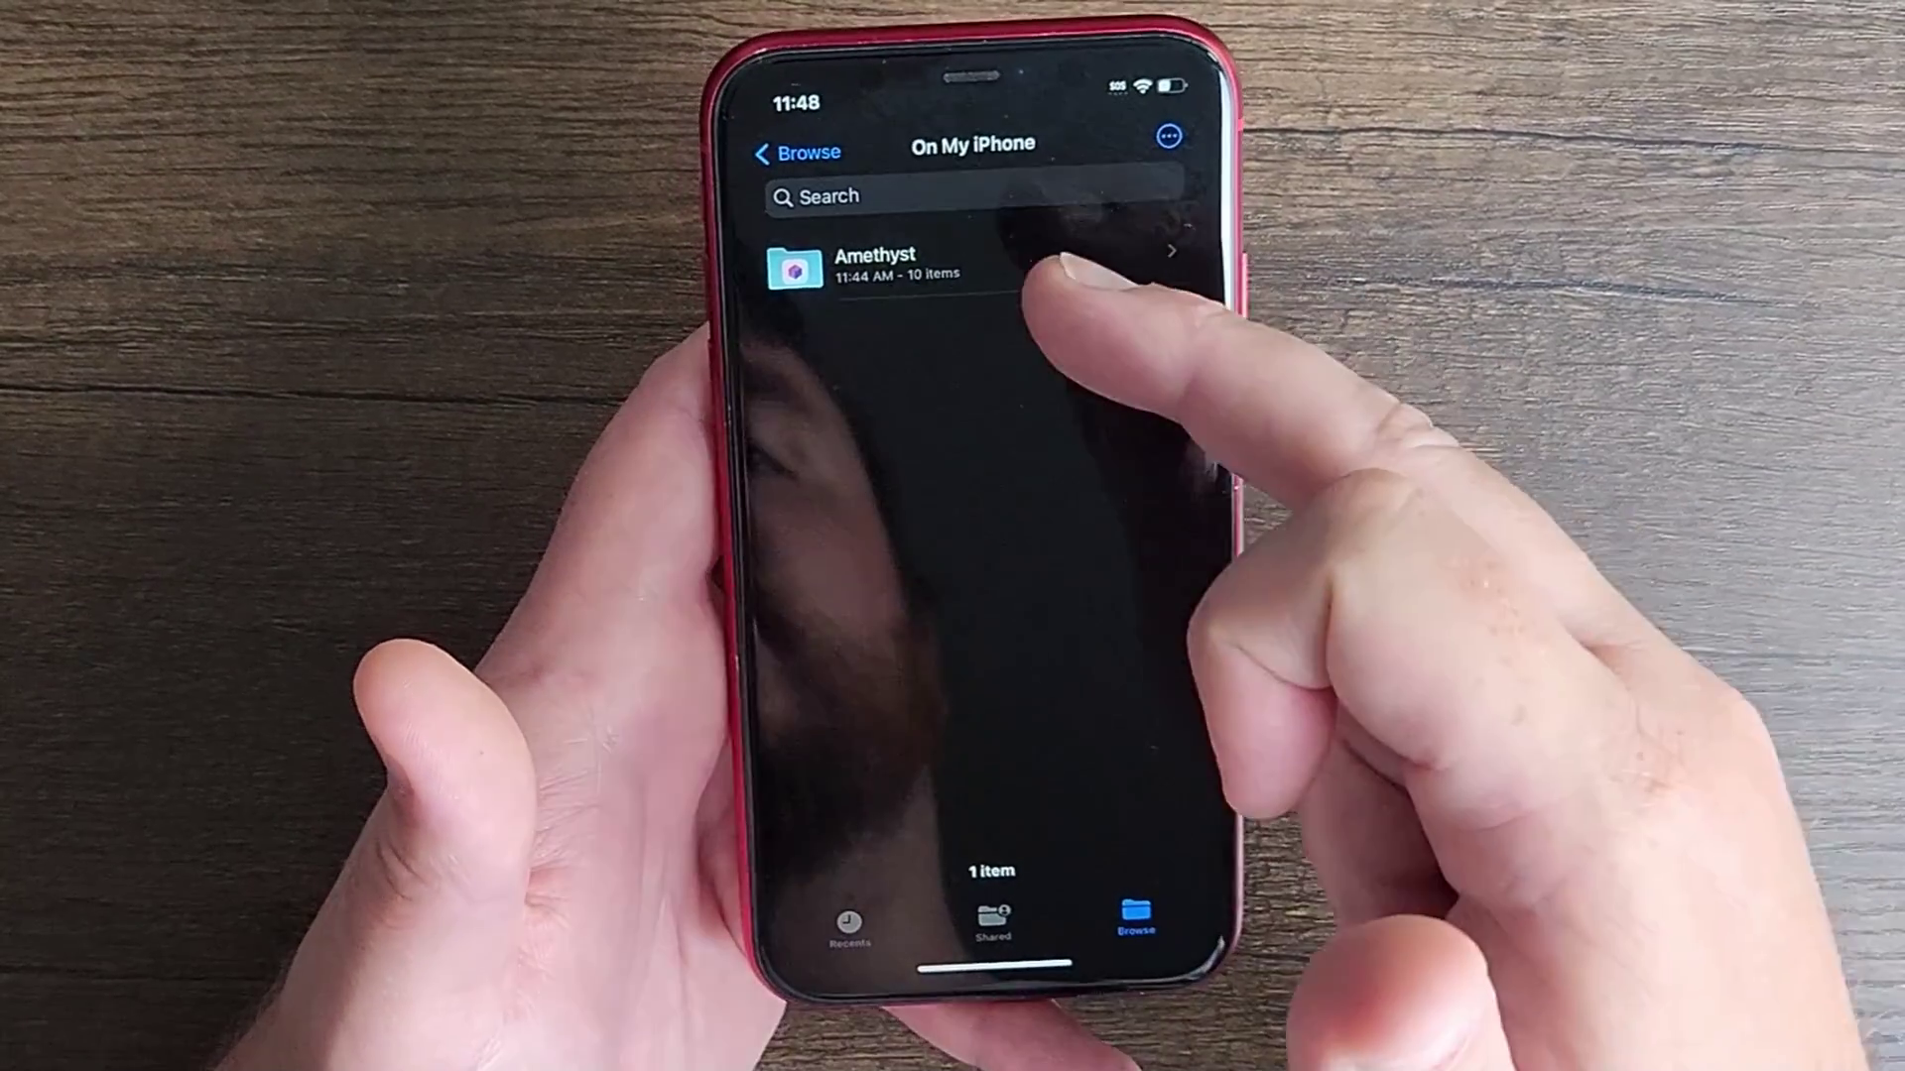
{"action": "left_click", "coordinate": [954, 251]}
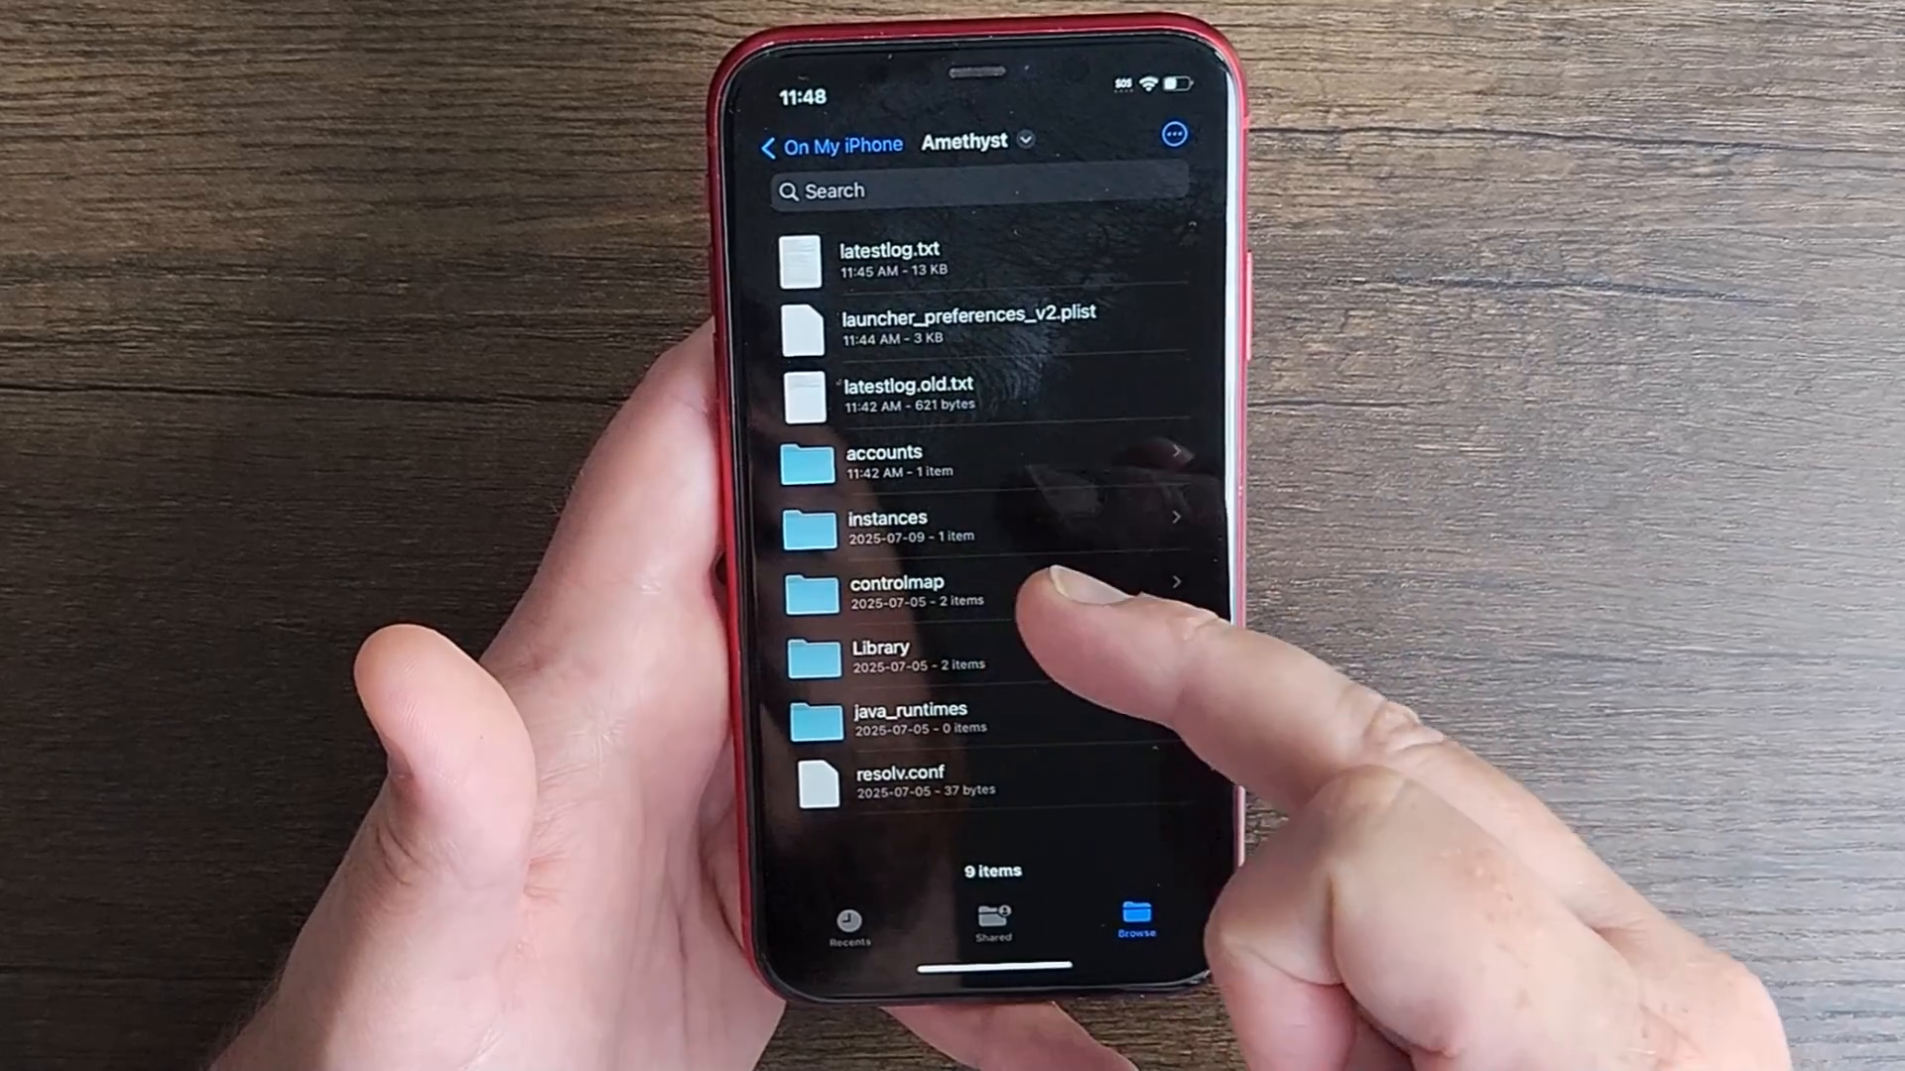
{"action": "left_click", "coordinate": [1026, 528]}
{"action": "left_click", "coordinate": [967, 261]}
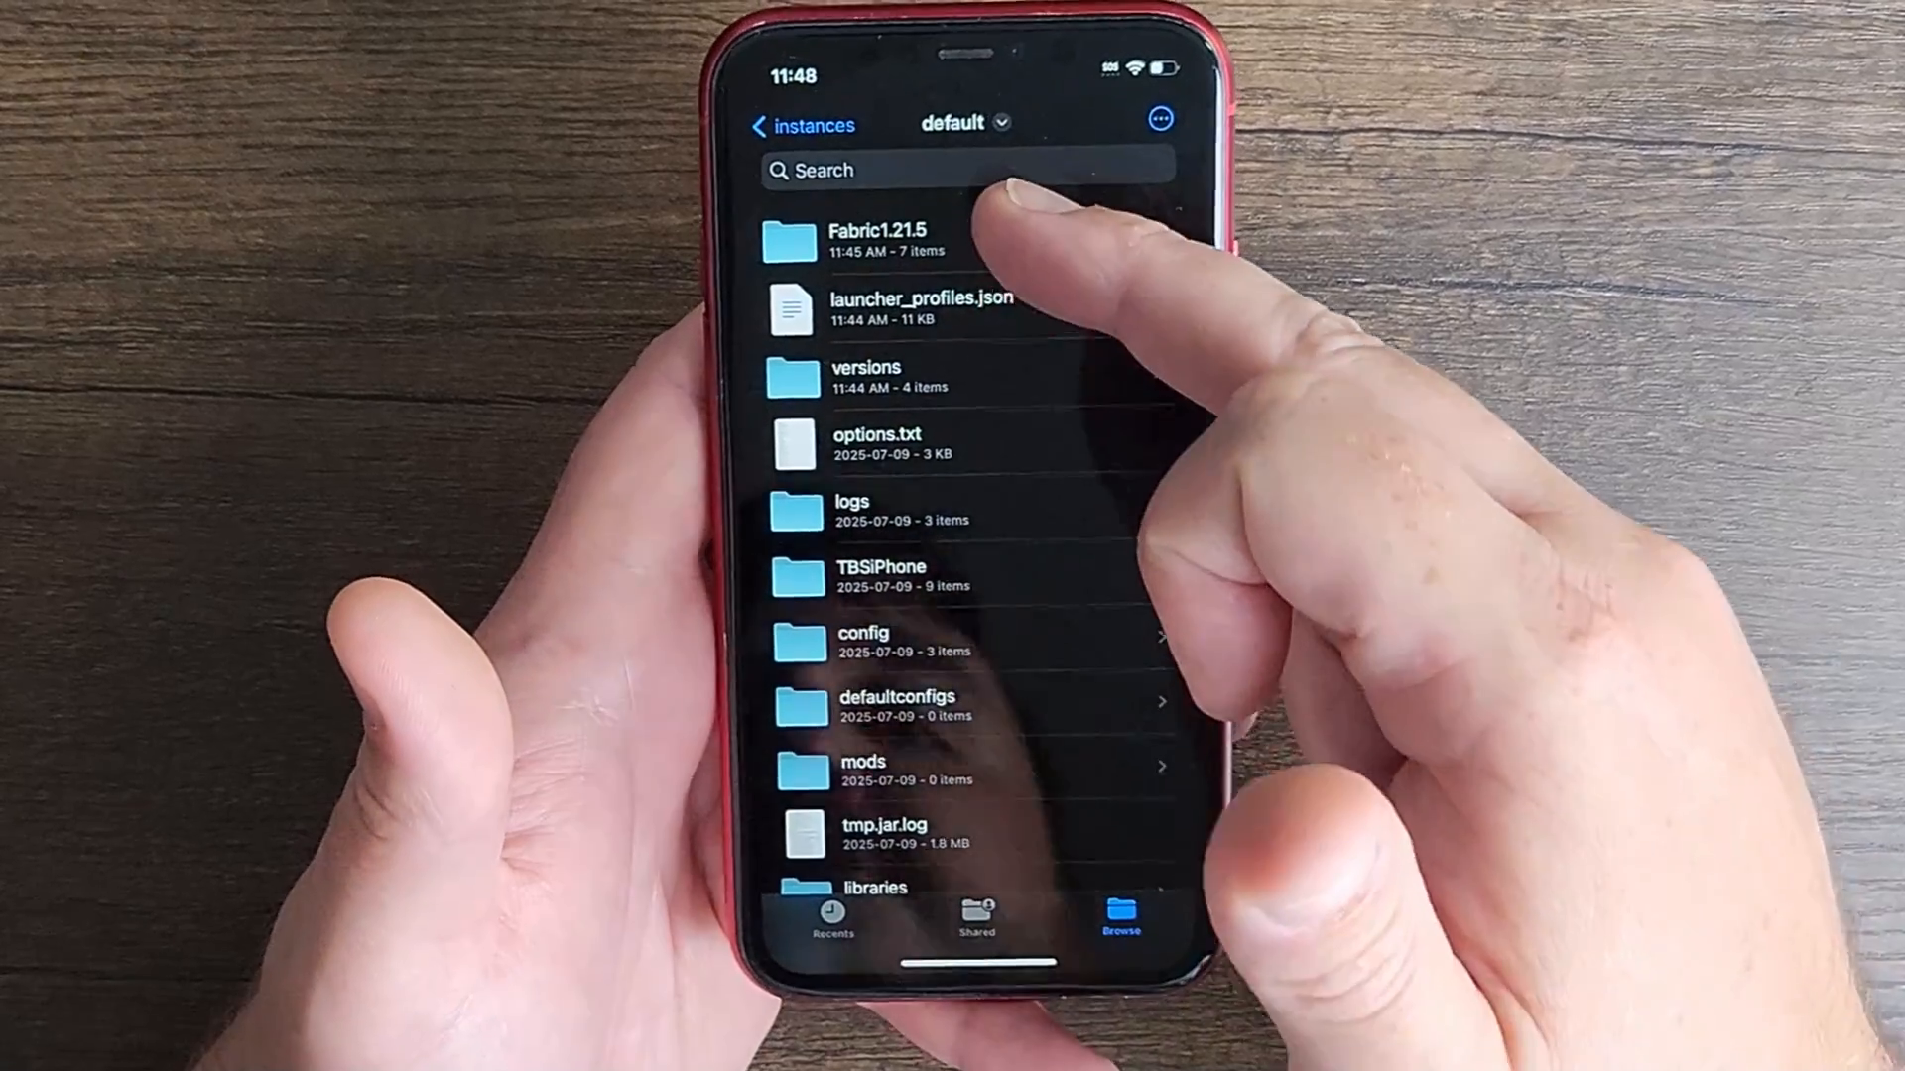
Paste the five copied jars into the Fabric1.21.5 instance's empty mods folder
{"action": "left_click", "coordinate": [968, 236]}
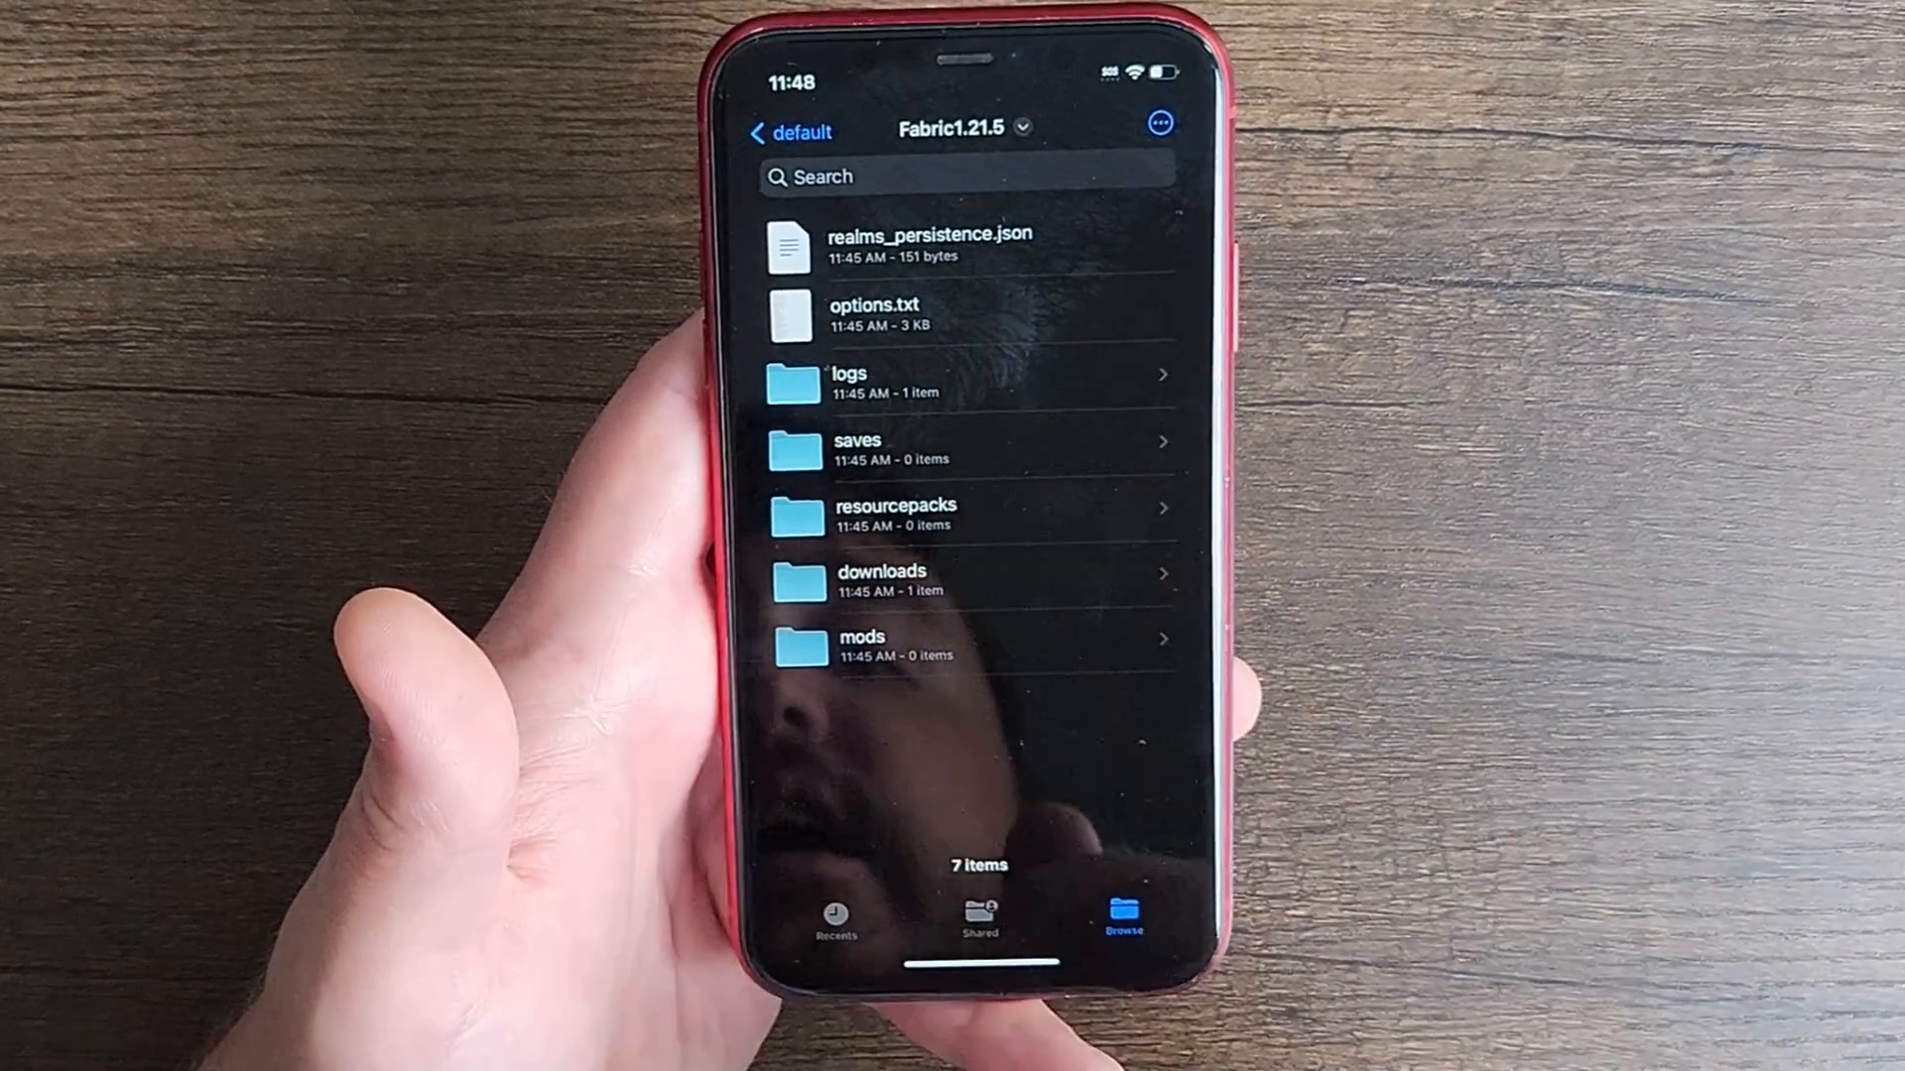
{"action": "left_click", "coordinate": [968, 640]}
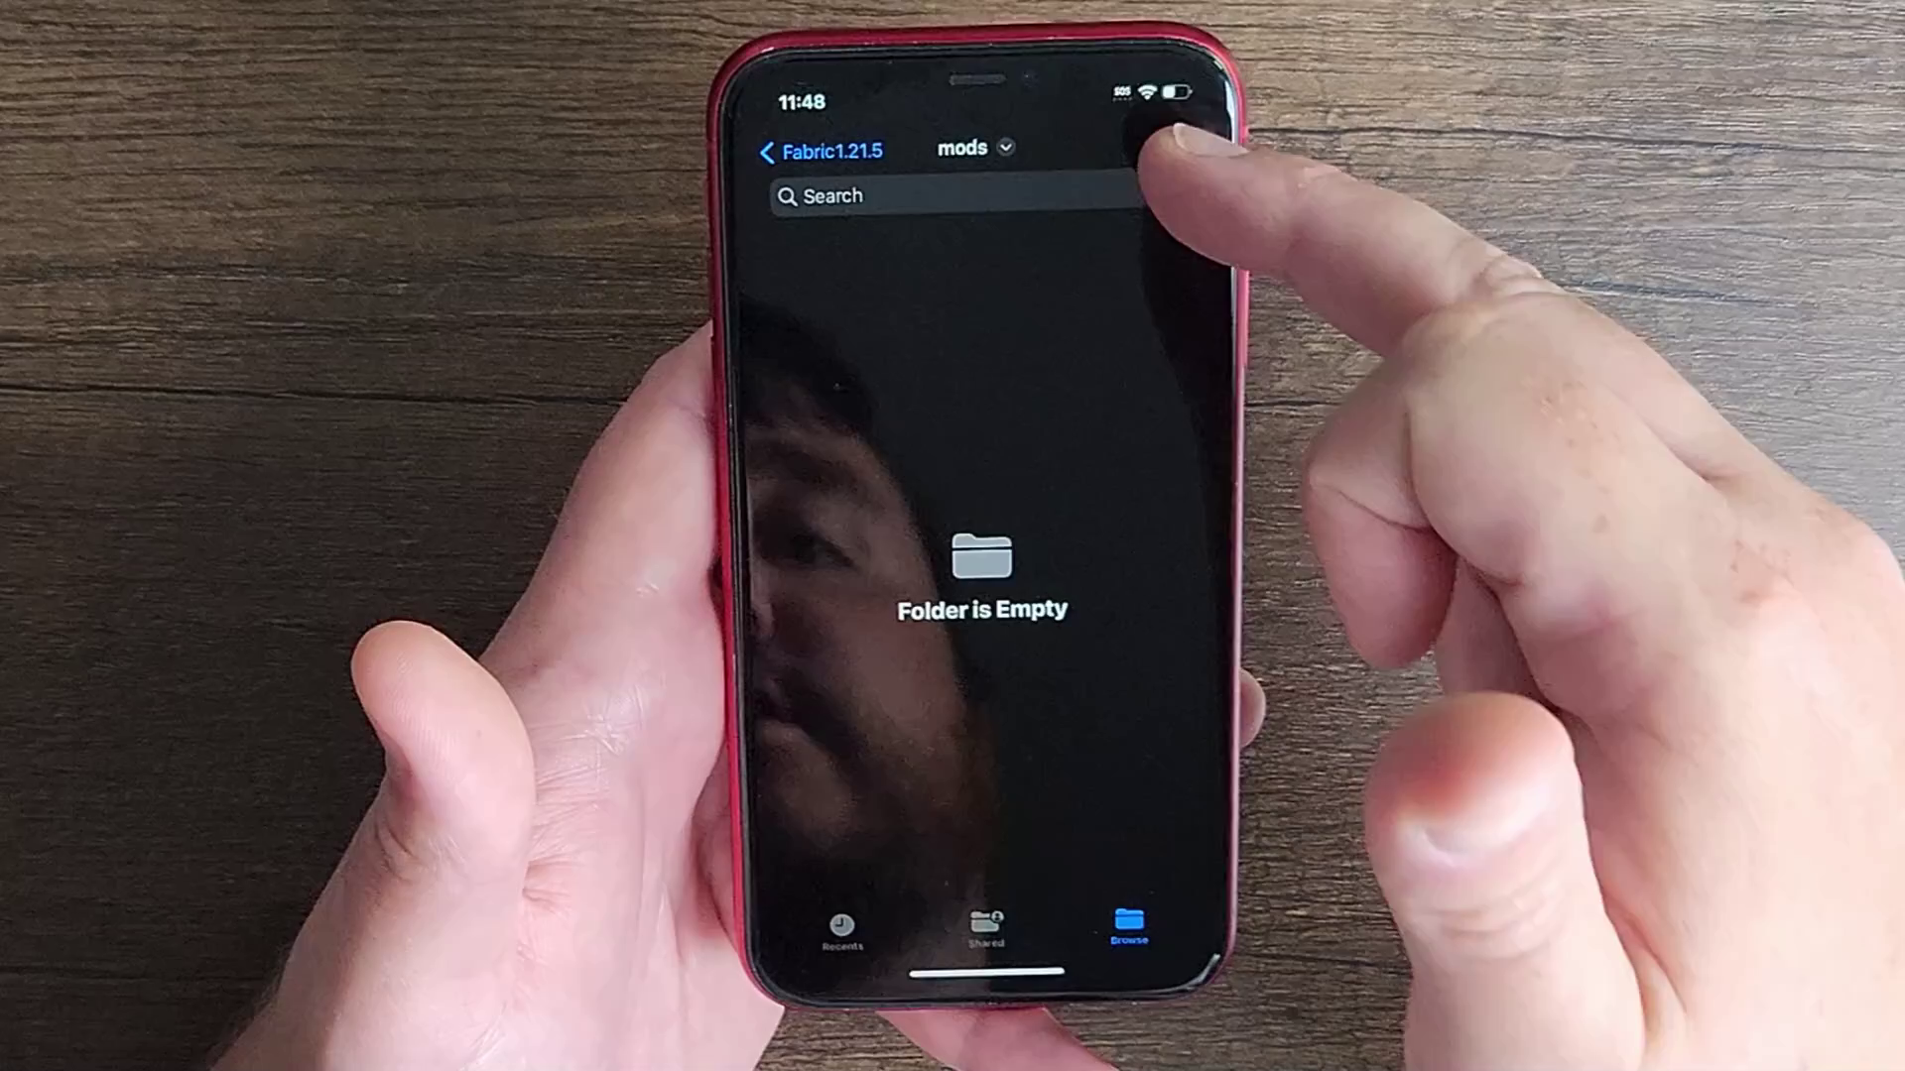
{"action": "left_click", "coordinate": [1161, 123]}
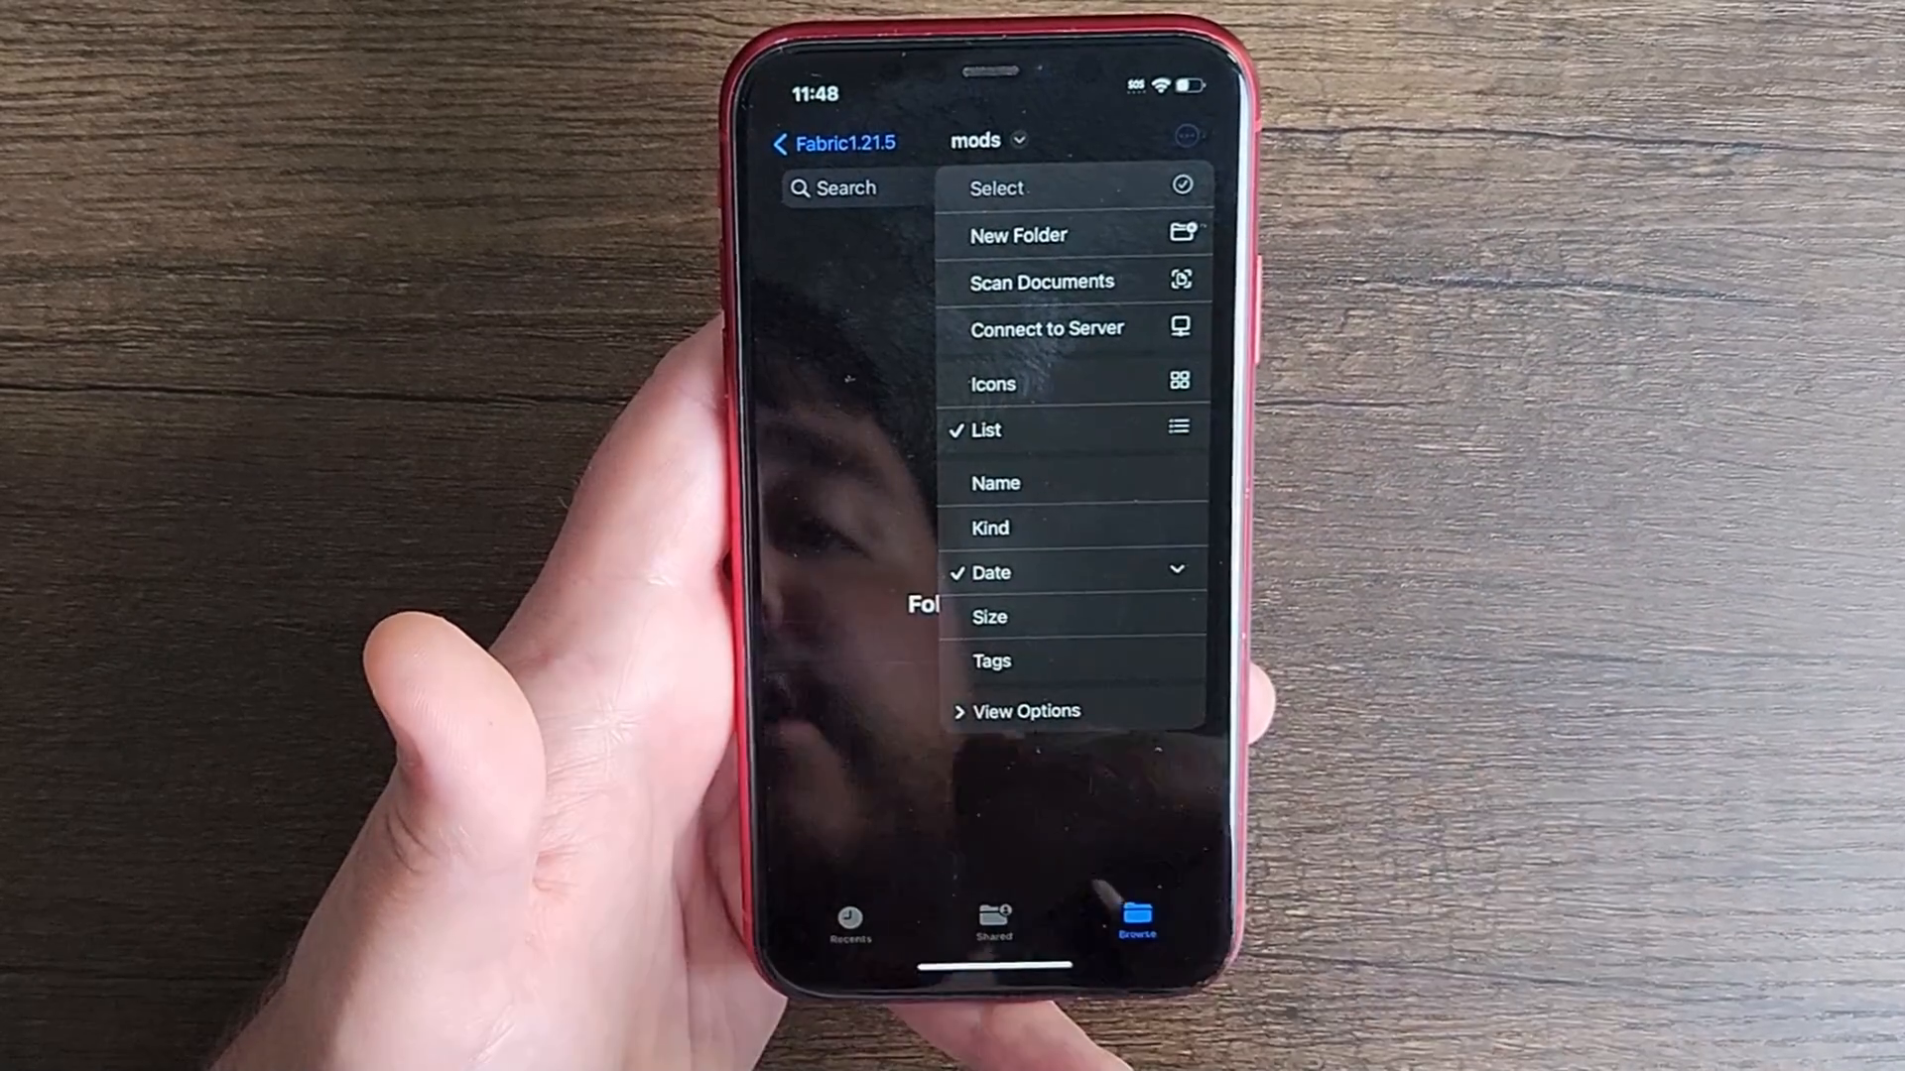
{"action": "right_click", "coordinate": [1049, 685]}
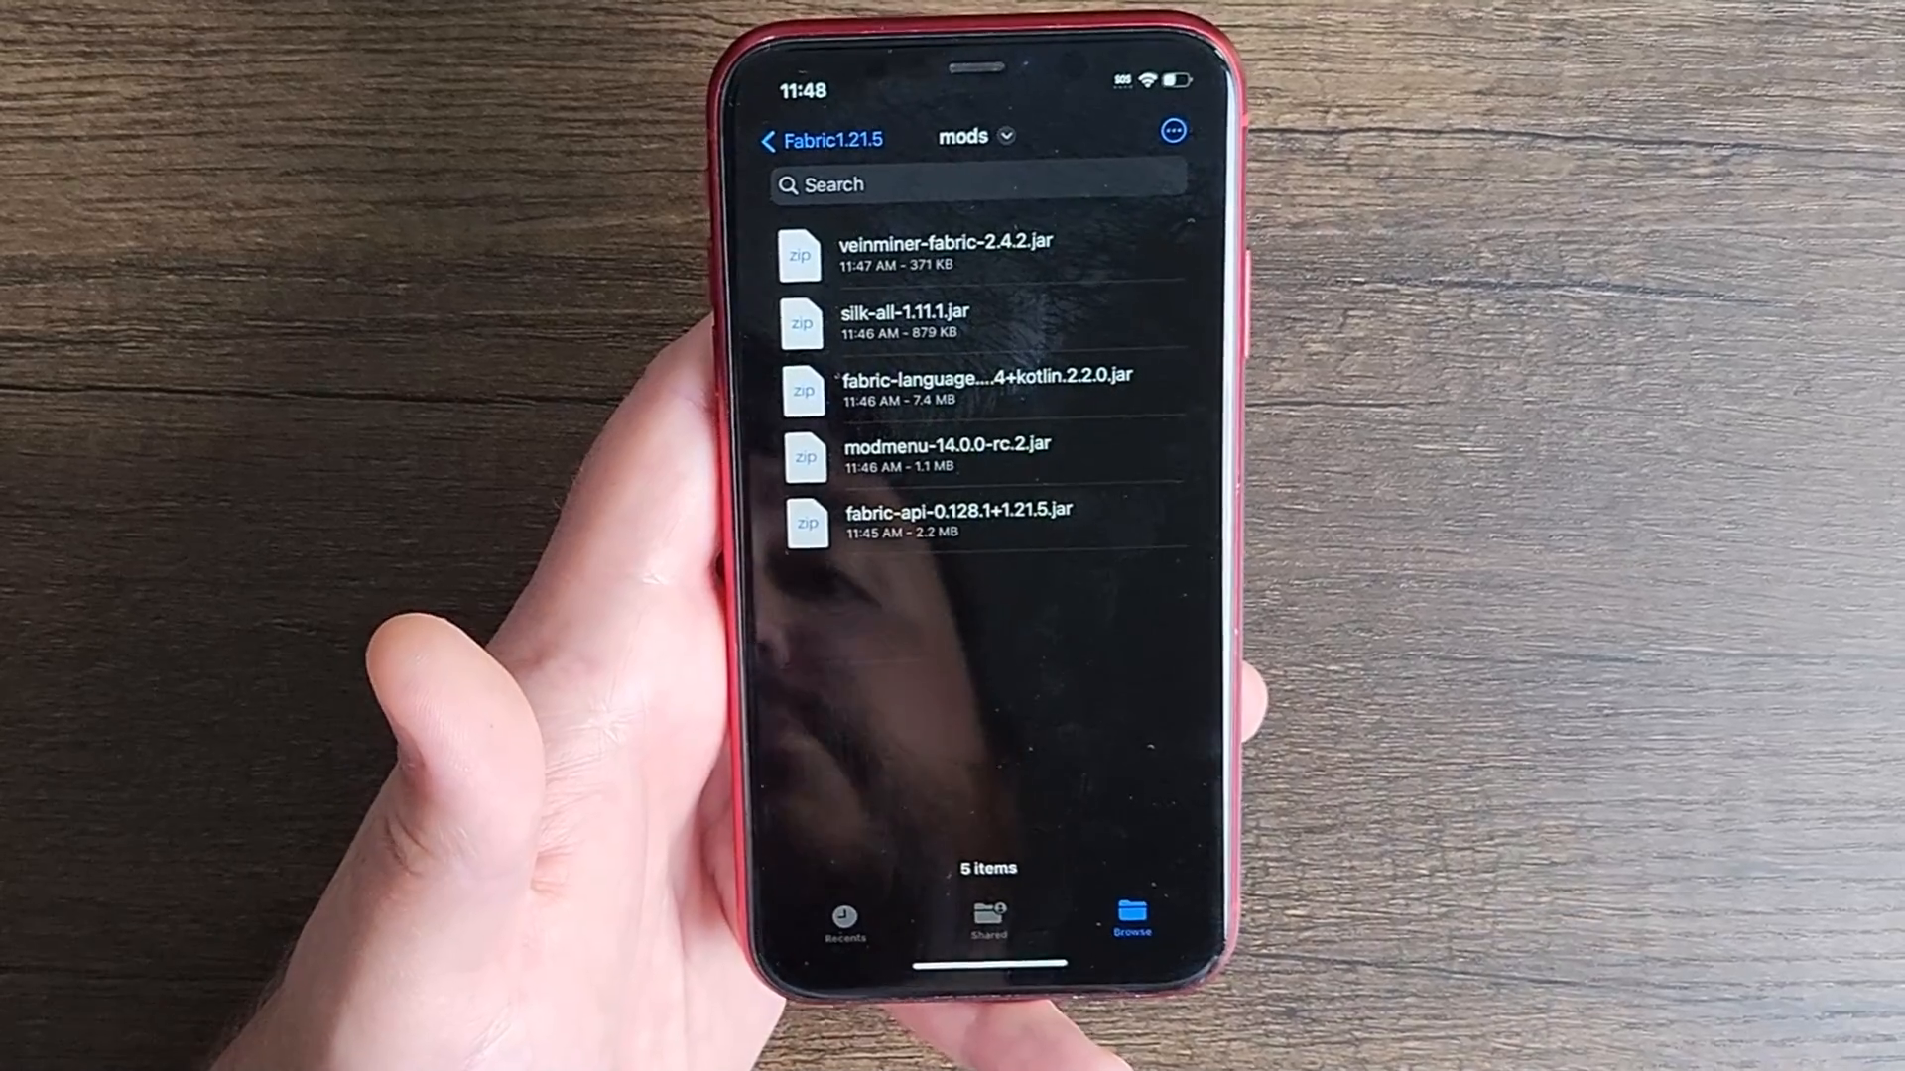
Leave Files, launch Amethyst and dismiss the keychain error
{"action": "left_click_drag", "start_coordinate": [1012, 968], "coordinate": [1012, 596]}
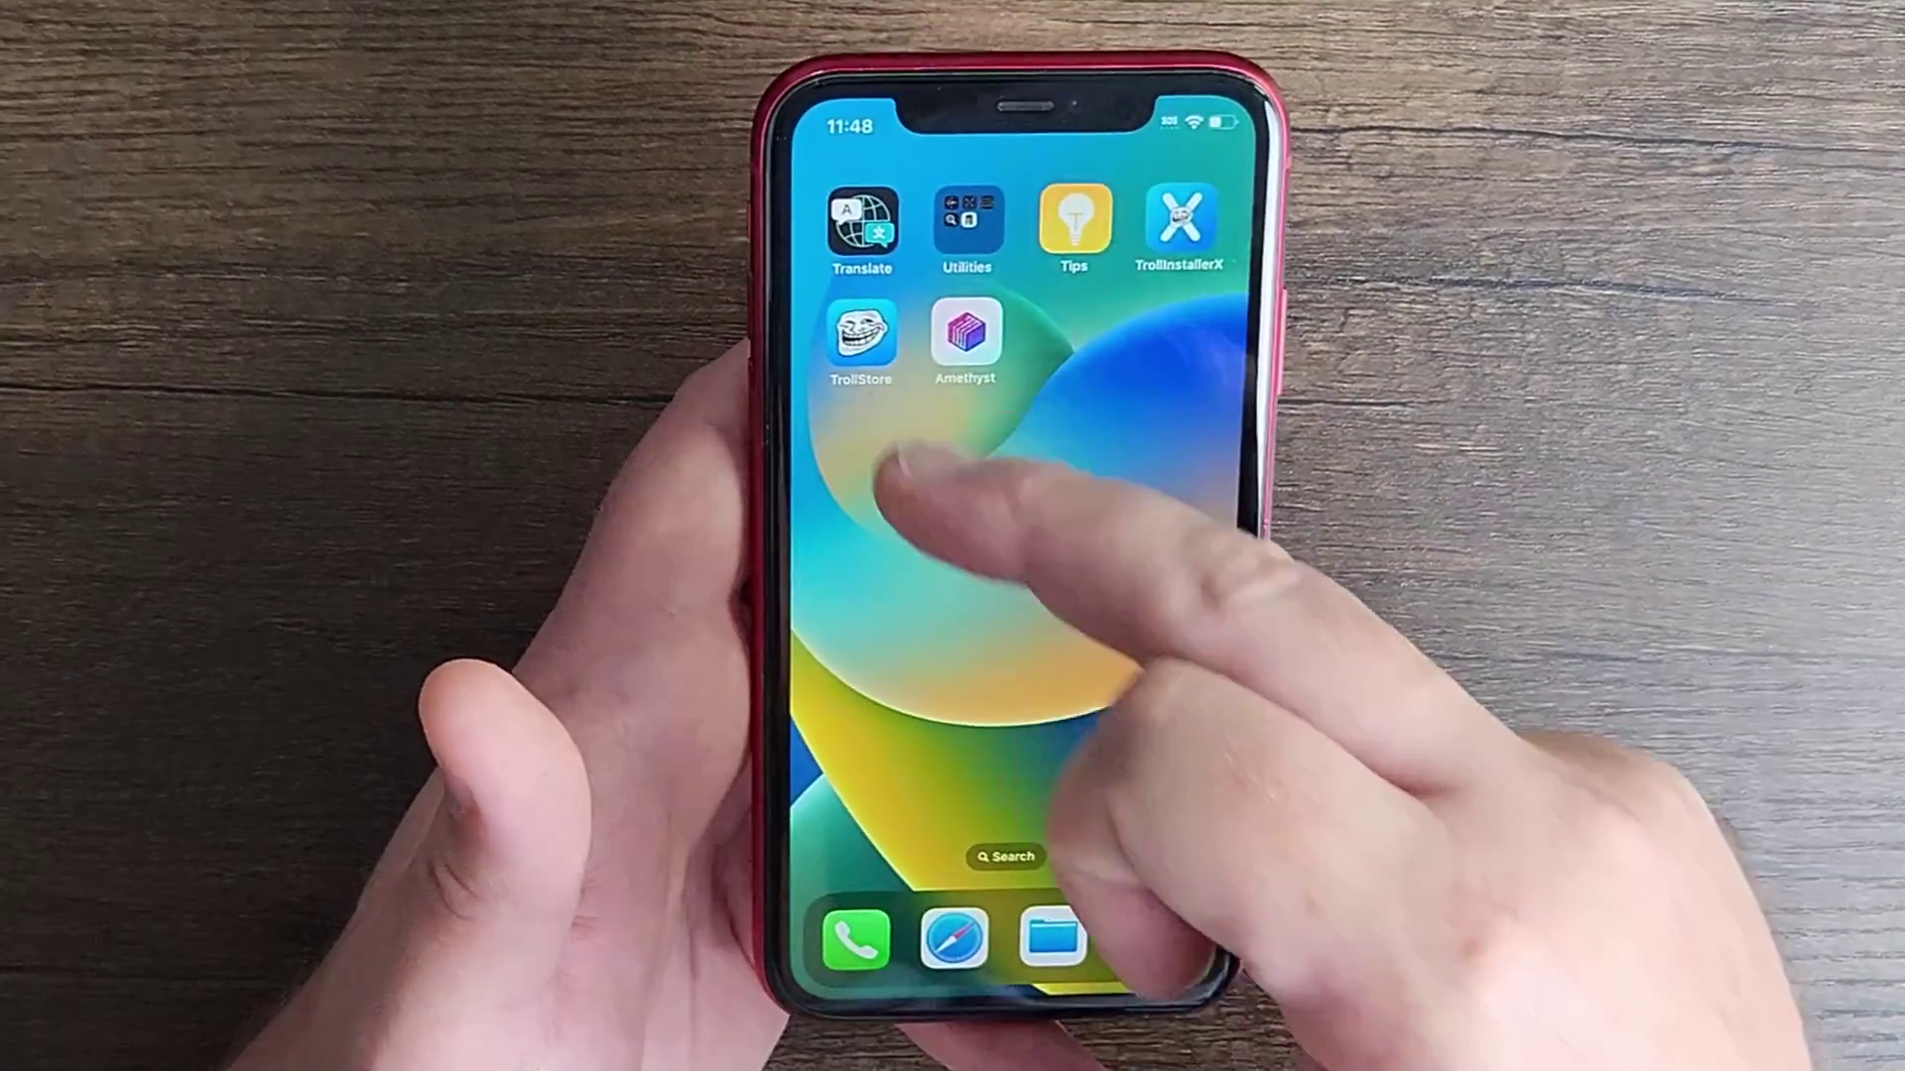
{"action": "left_click", "coordinate": [967, 343]}
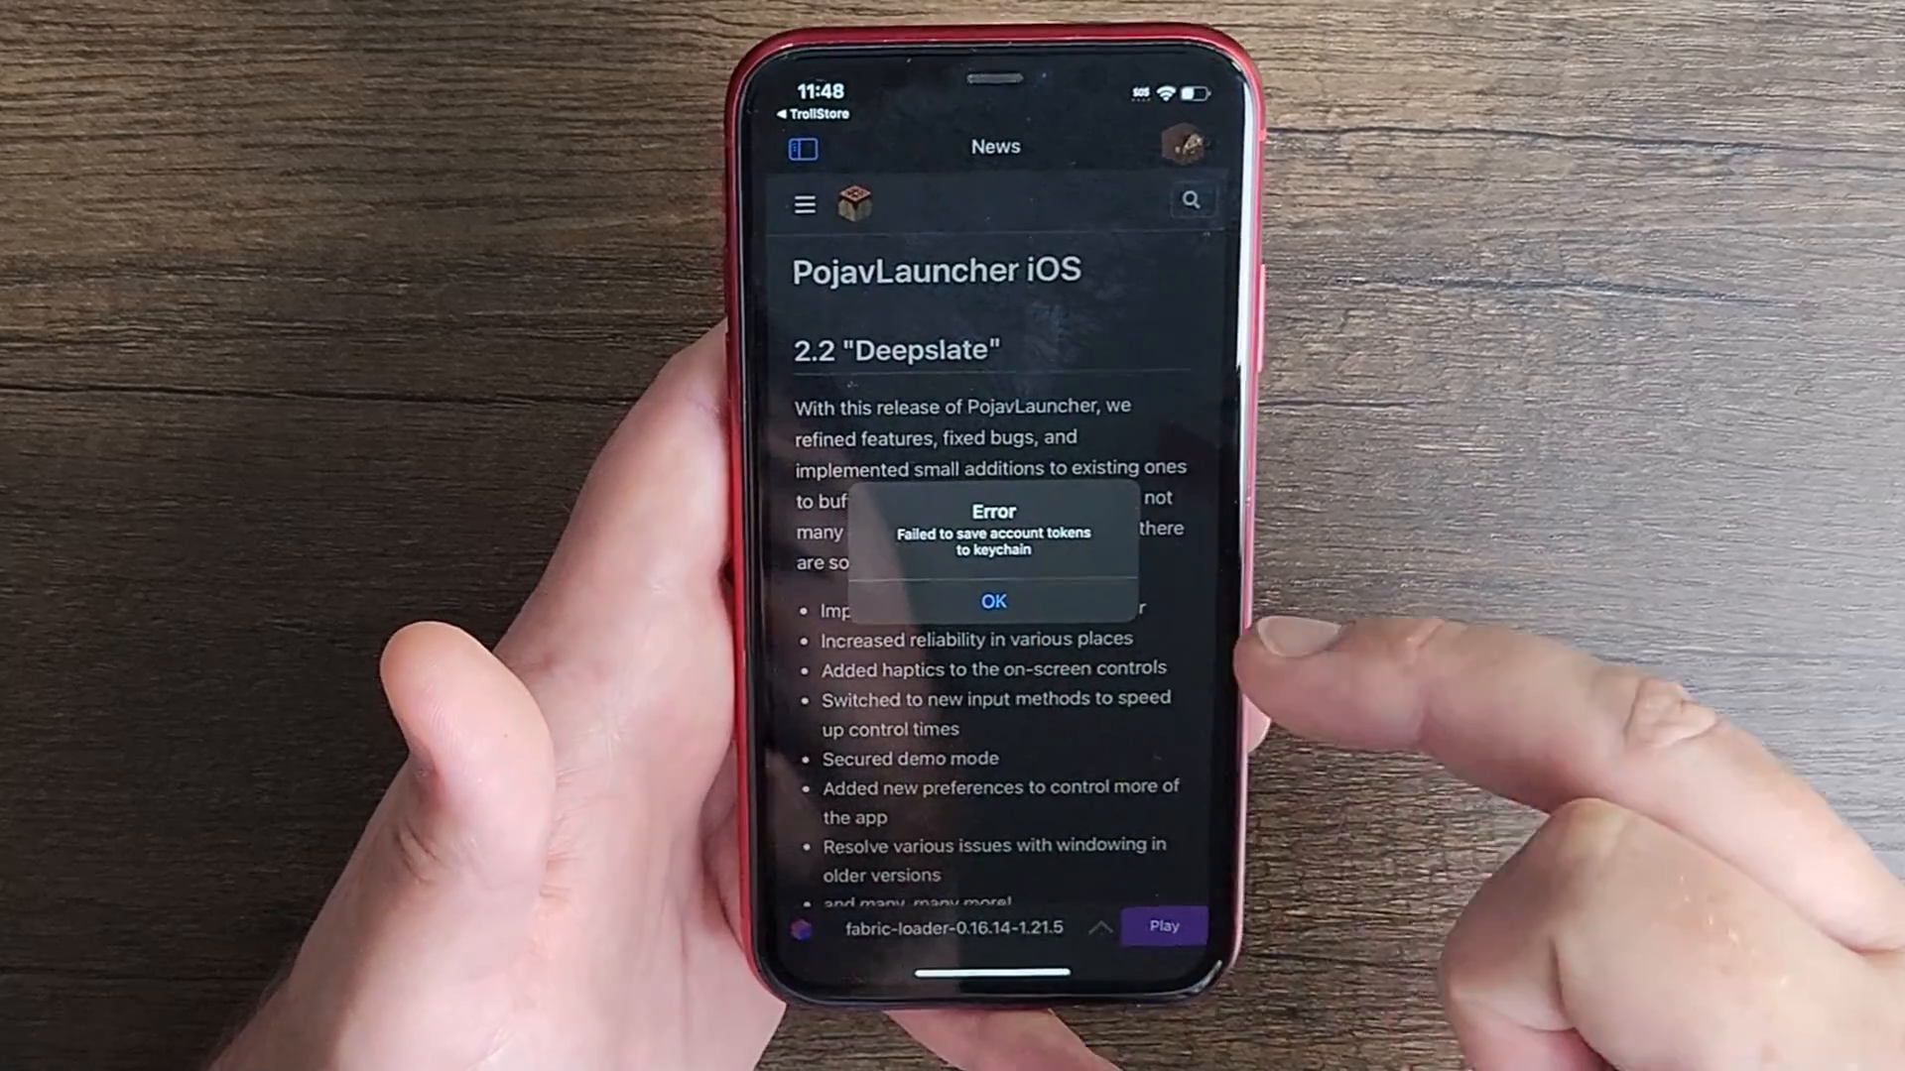
{"action": "left_click", "coordinate": [1064, 595]}
Select the fabric-loader-0.16.14-1.21.5 profile and start the game with Play
{"action": "left_click", "coordinate": [1101, 920]}
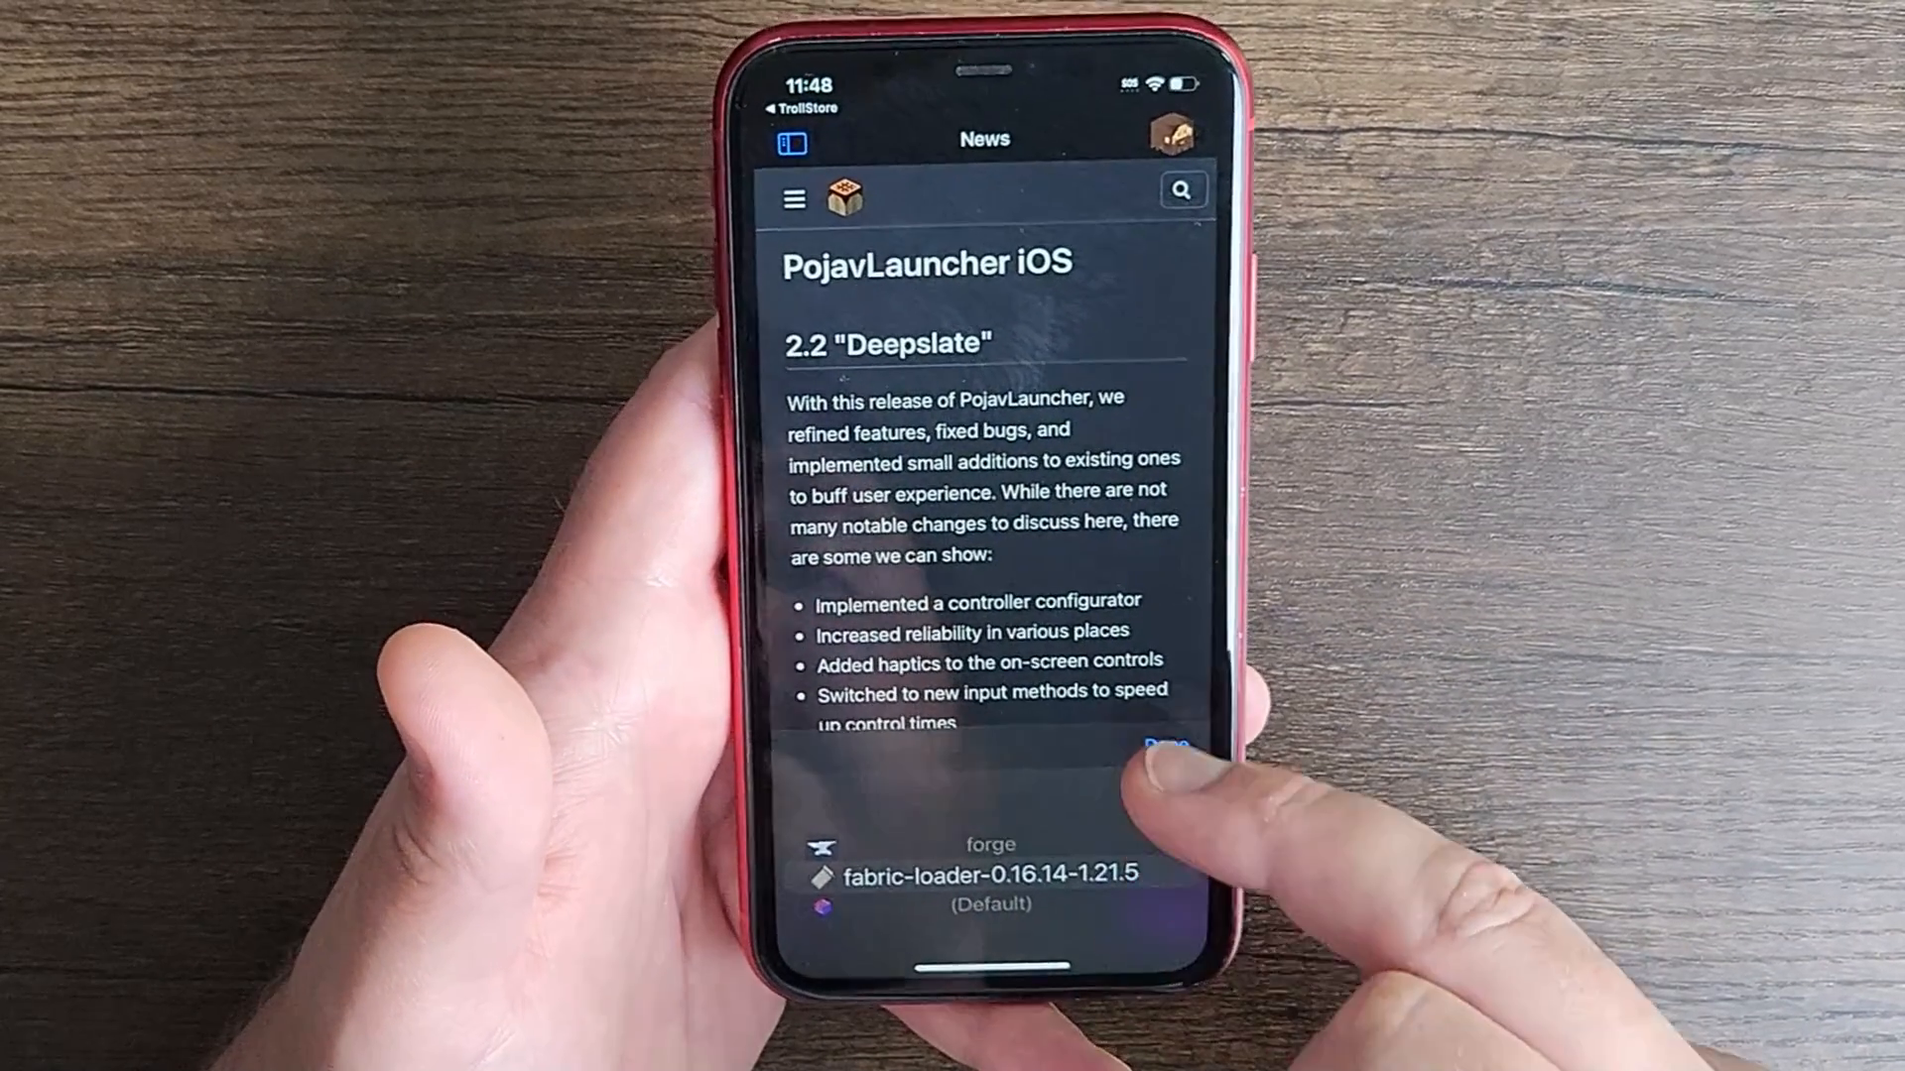
{"action": "left_click", "coordinate": [1167, 742]}
{"action": "left_click", "coordinate": [1162, 920]}
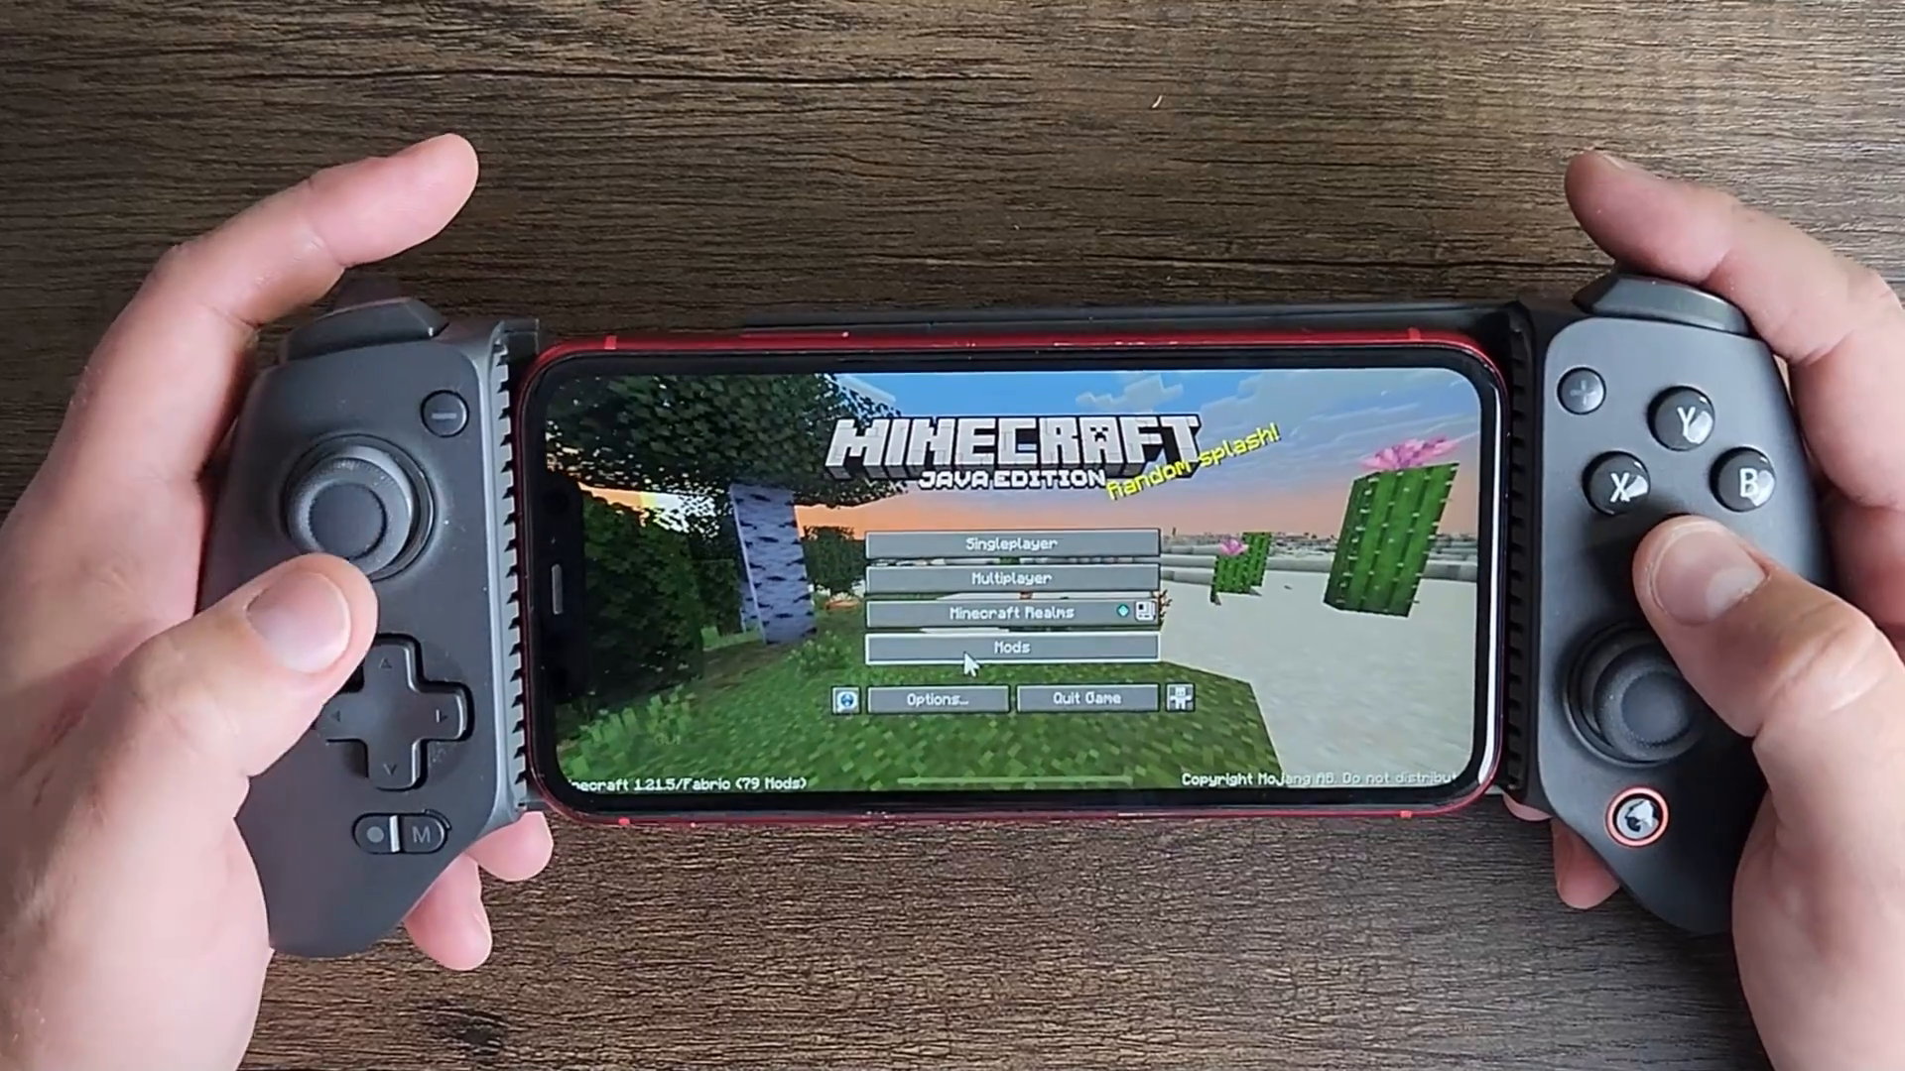
Check the installed mods list for Mod Menu, Silk and Veinminer, then start a new singleplayer world
{"action": "left_click", "coordinate": [968, 654]}
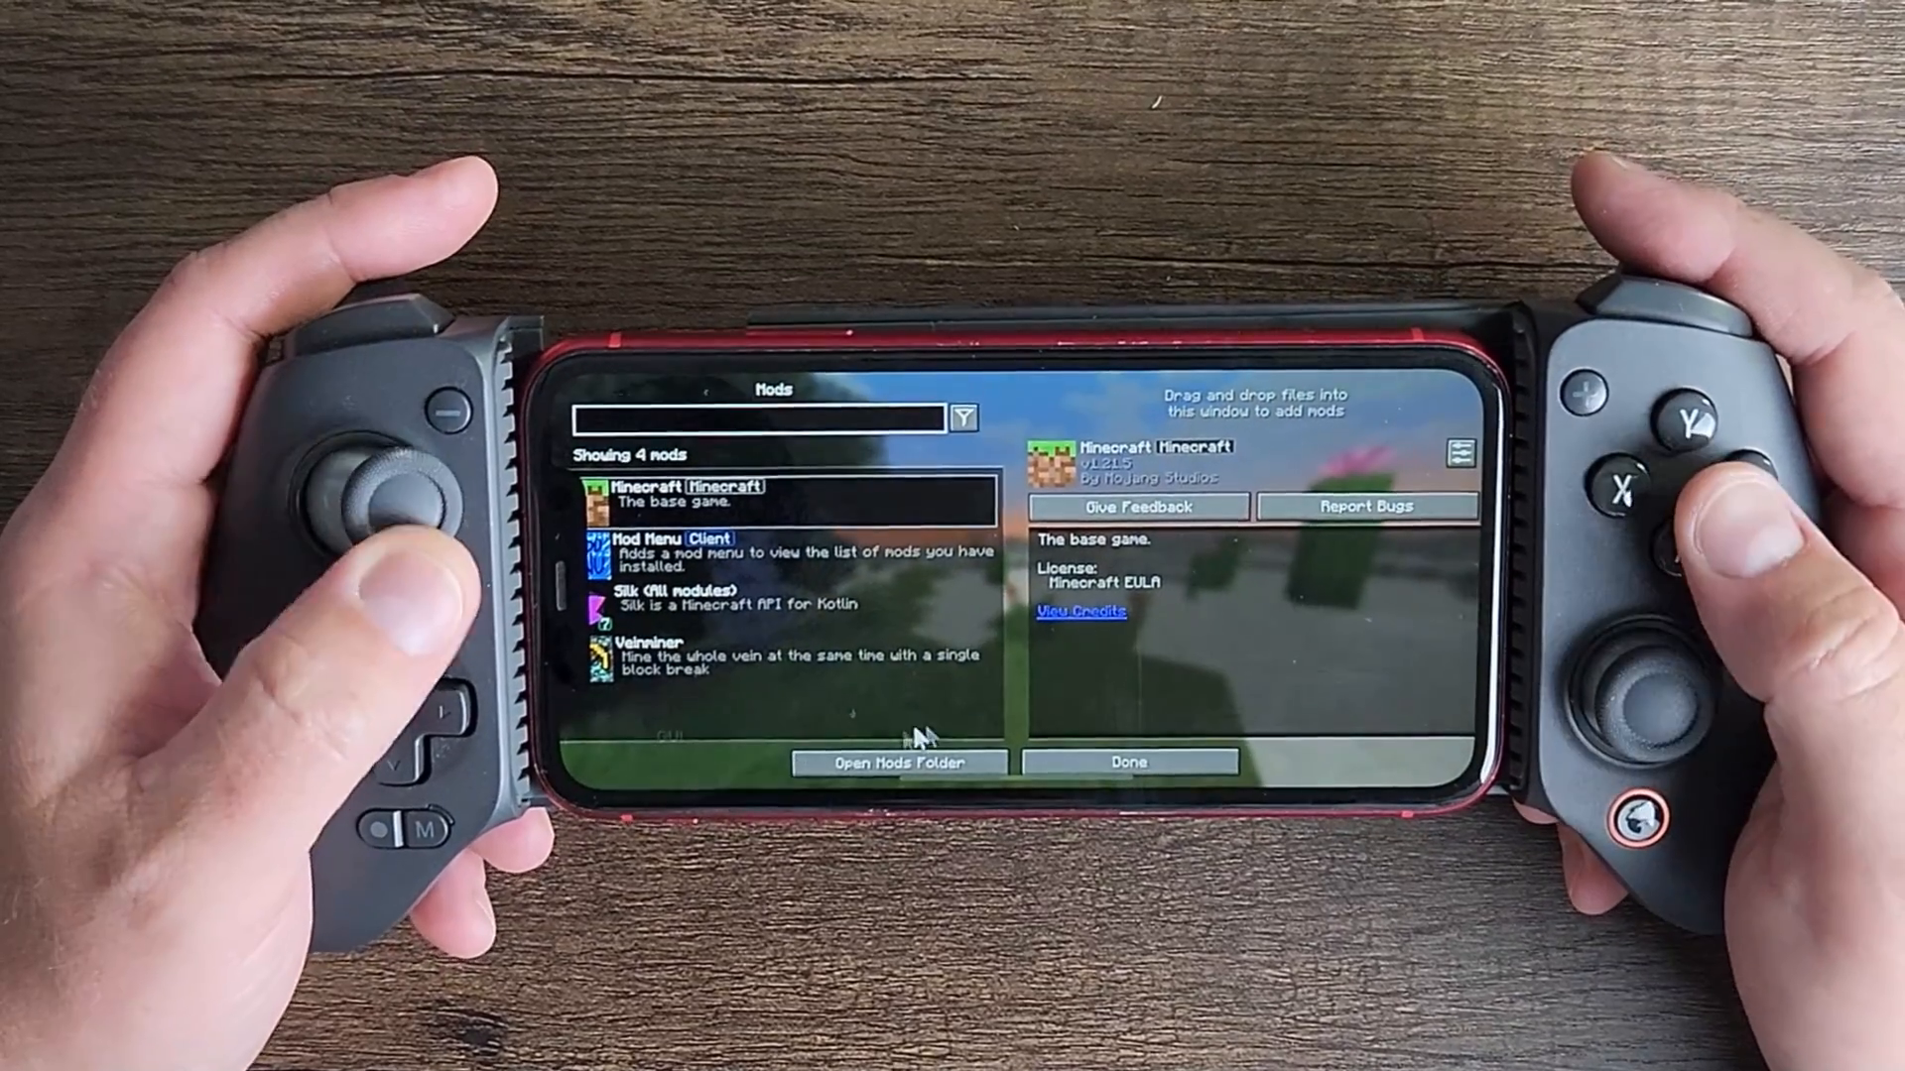
{"action": "left_click", "coordinate": [1123, 759]}
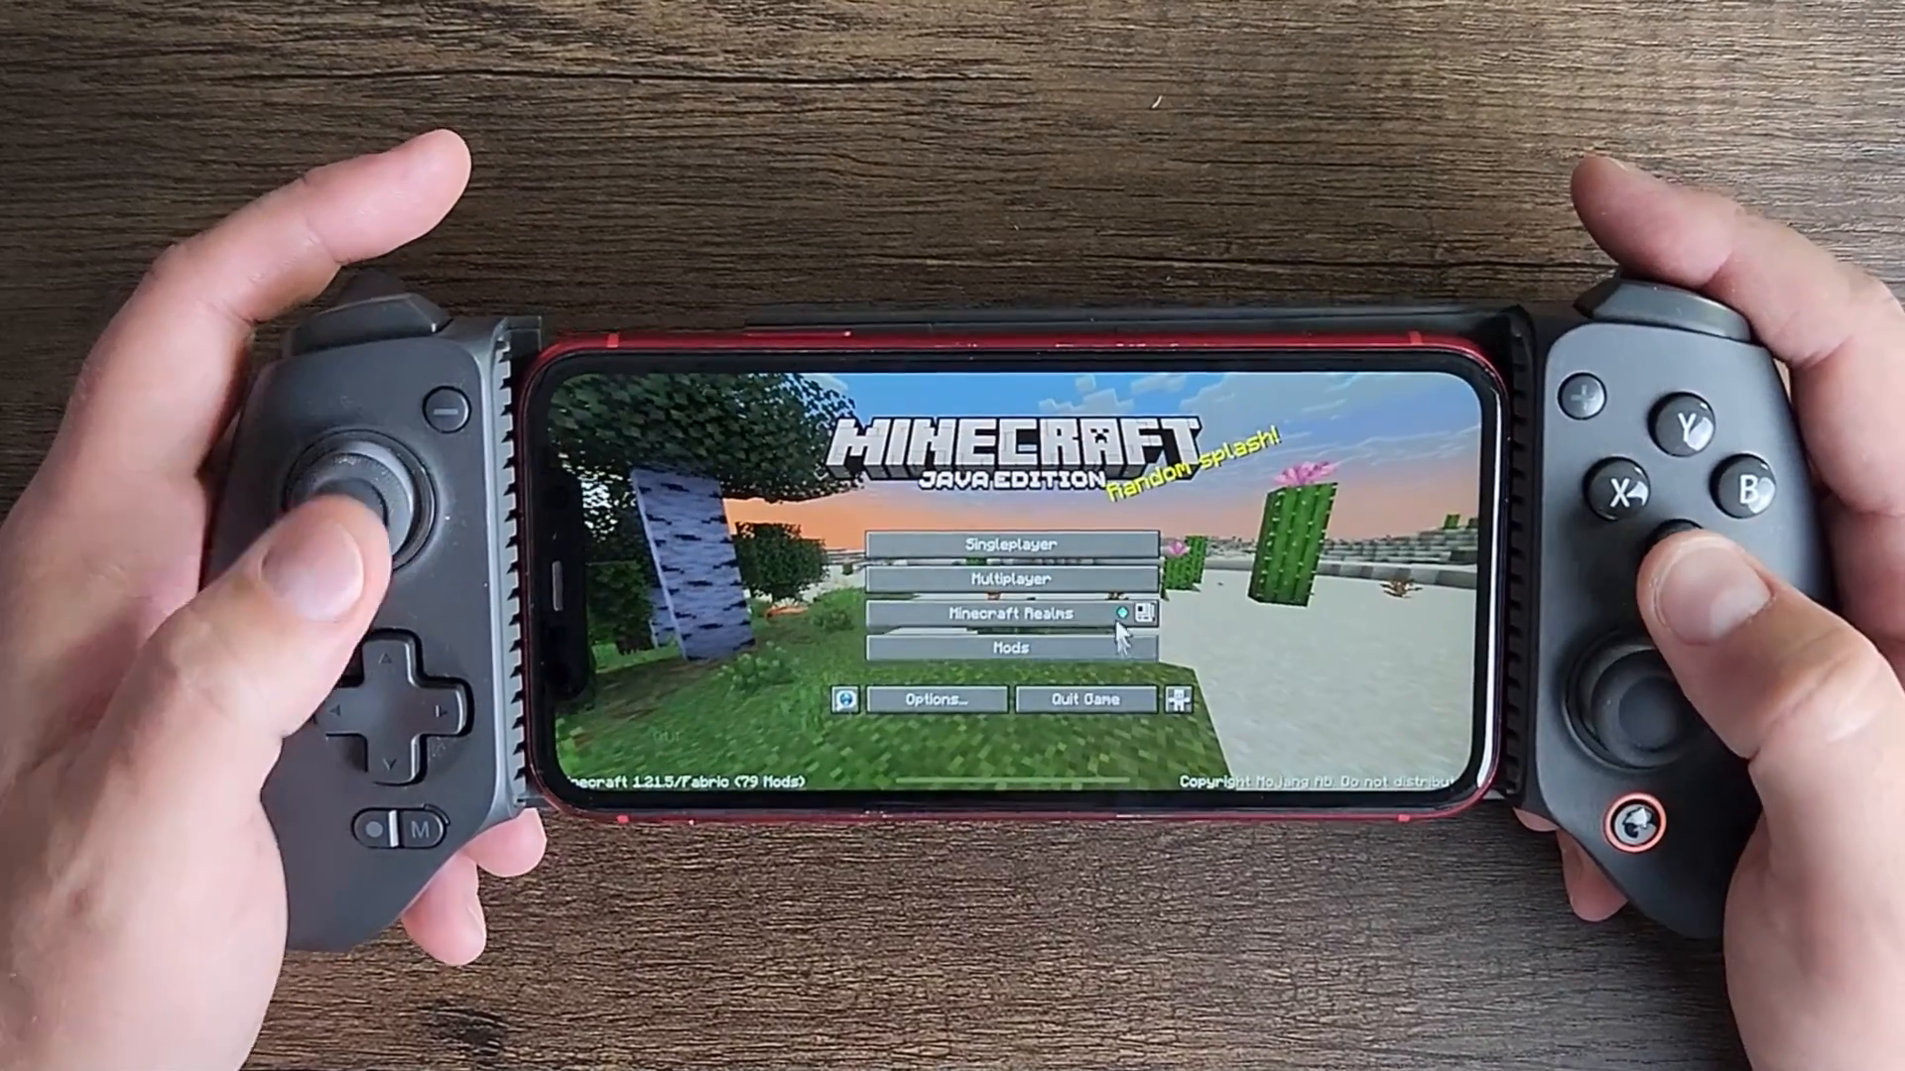
{"action": "left_click", "coordinate": [1114, 620]}
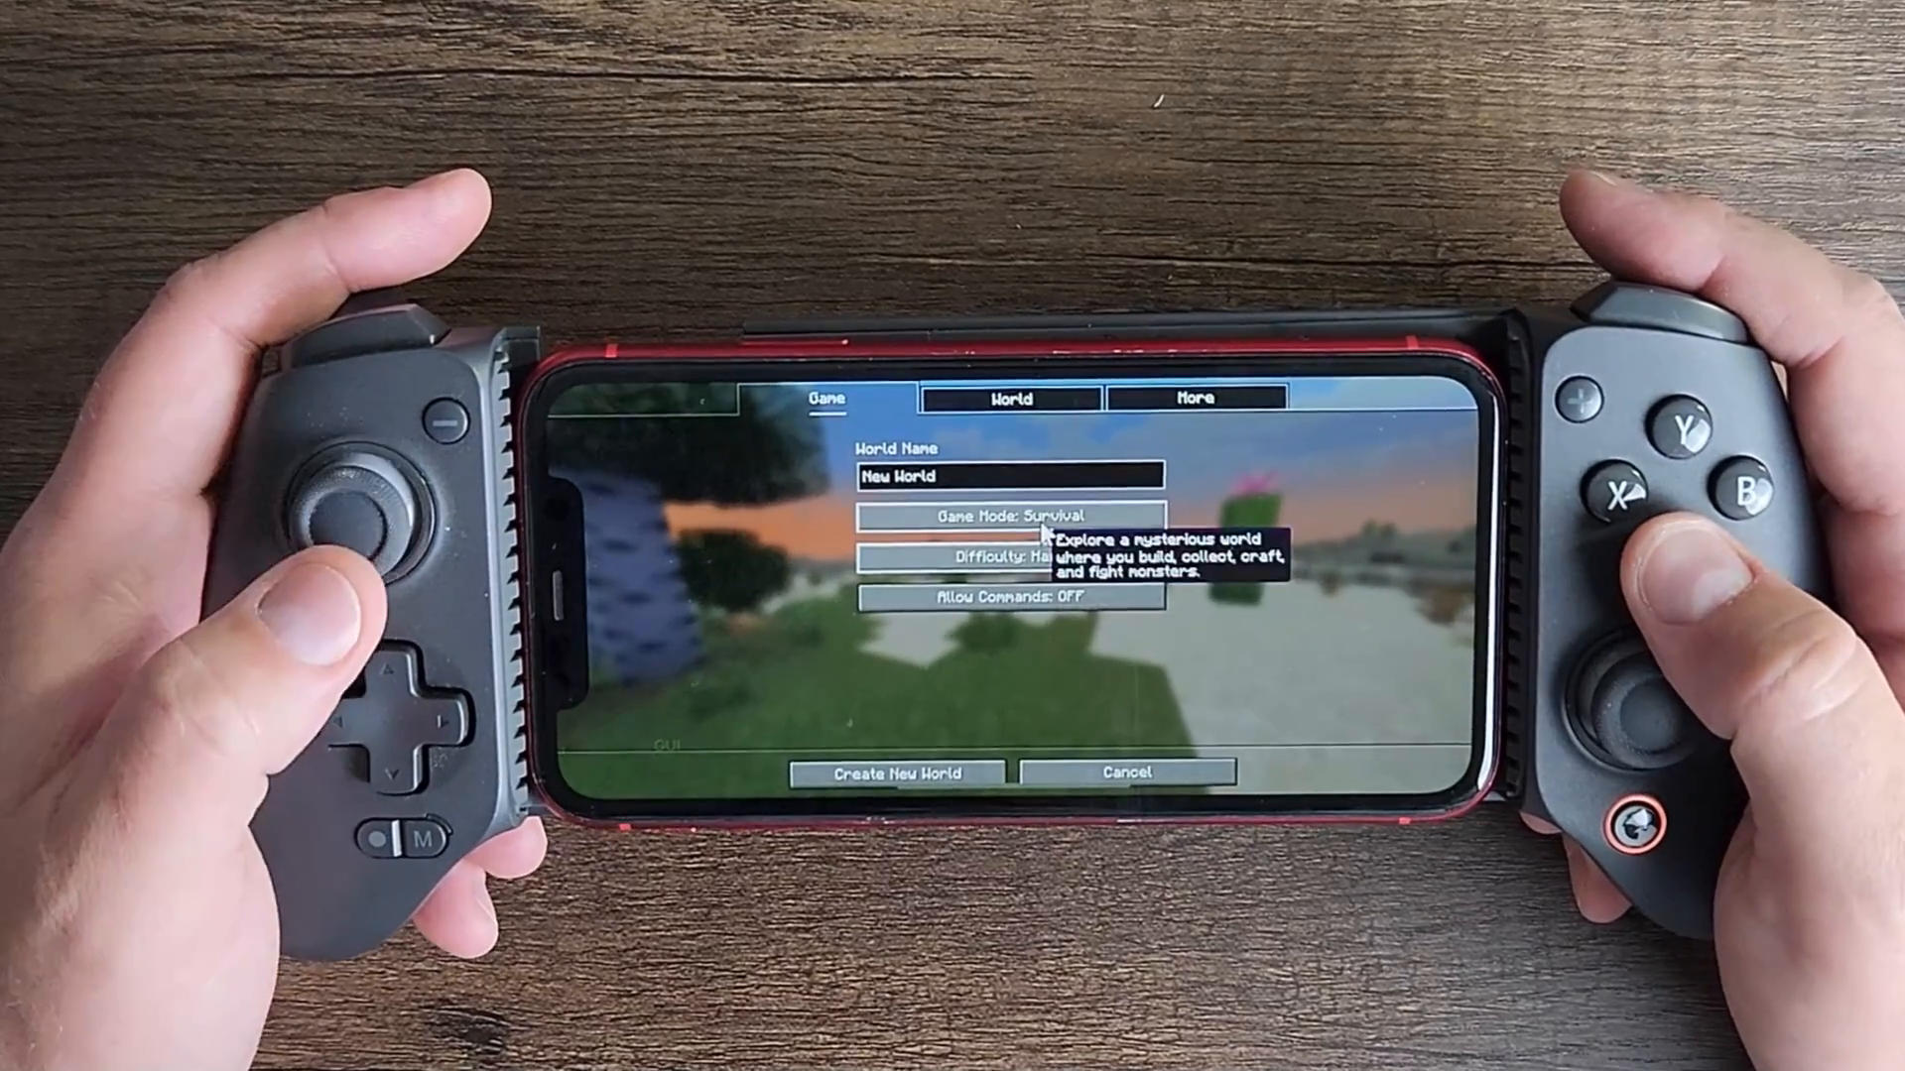
Create the new world with Survival game mode and Hard difficulty
{"action": "left_click", "coordinate": [1000, 514]}
{"action": "left_click", "coordinate": [1037, 529]}
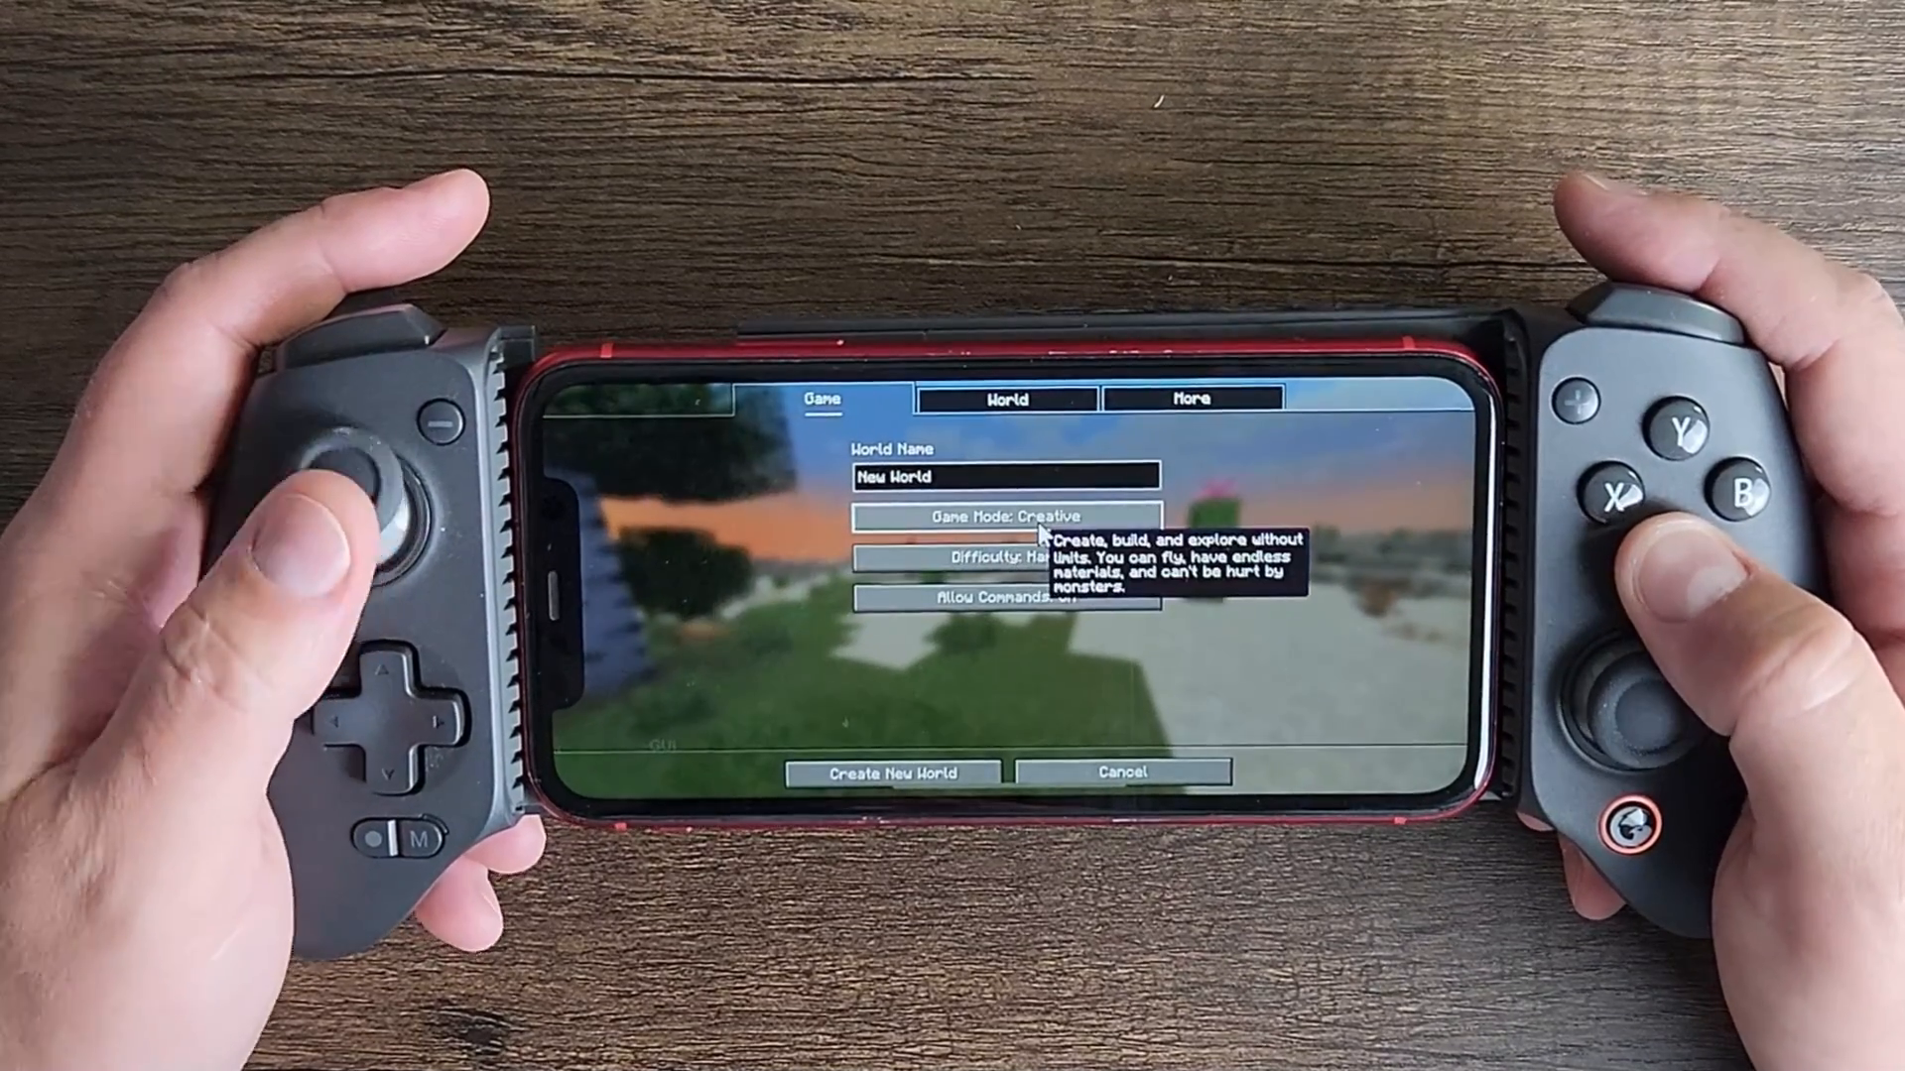
{"action": "left_click", "coordinate": [1047, 553]}
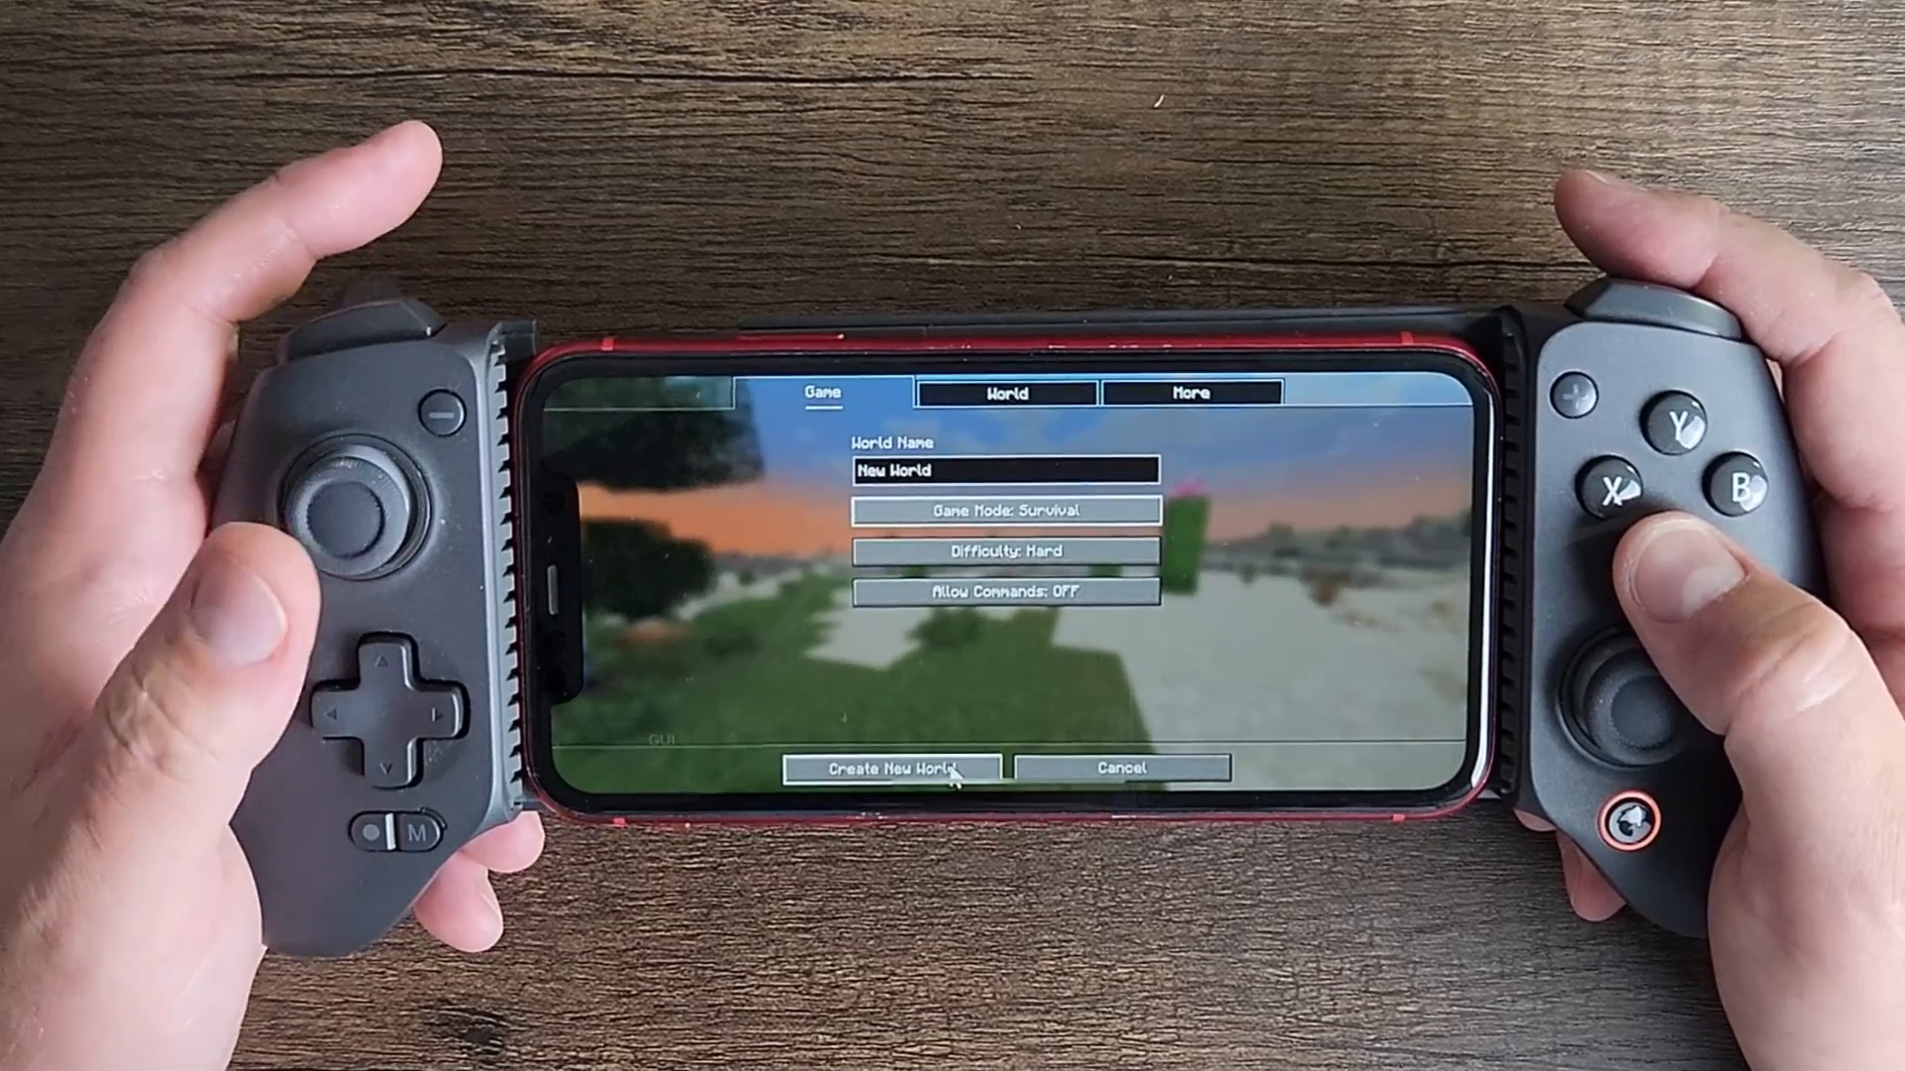
{"action": "left_click", "coordinate": [923, 768]}
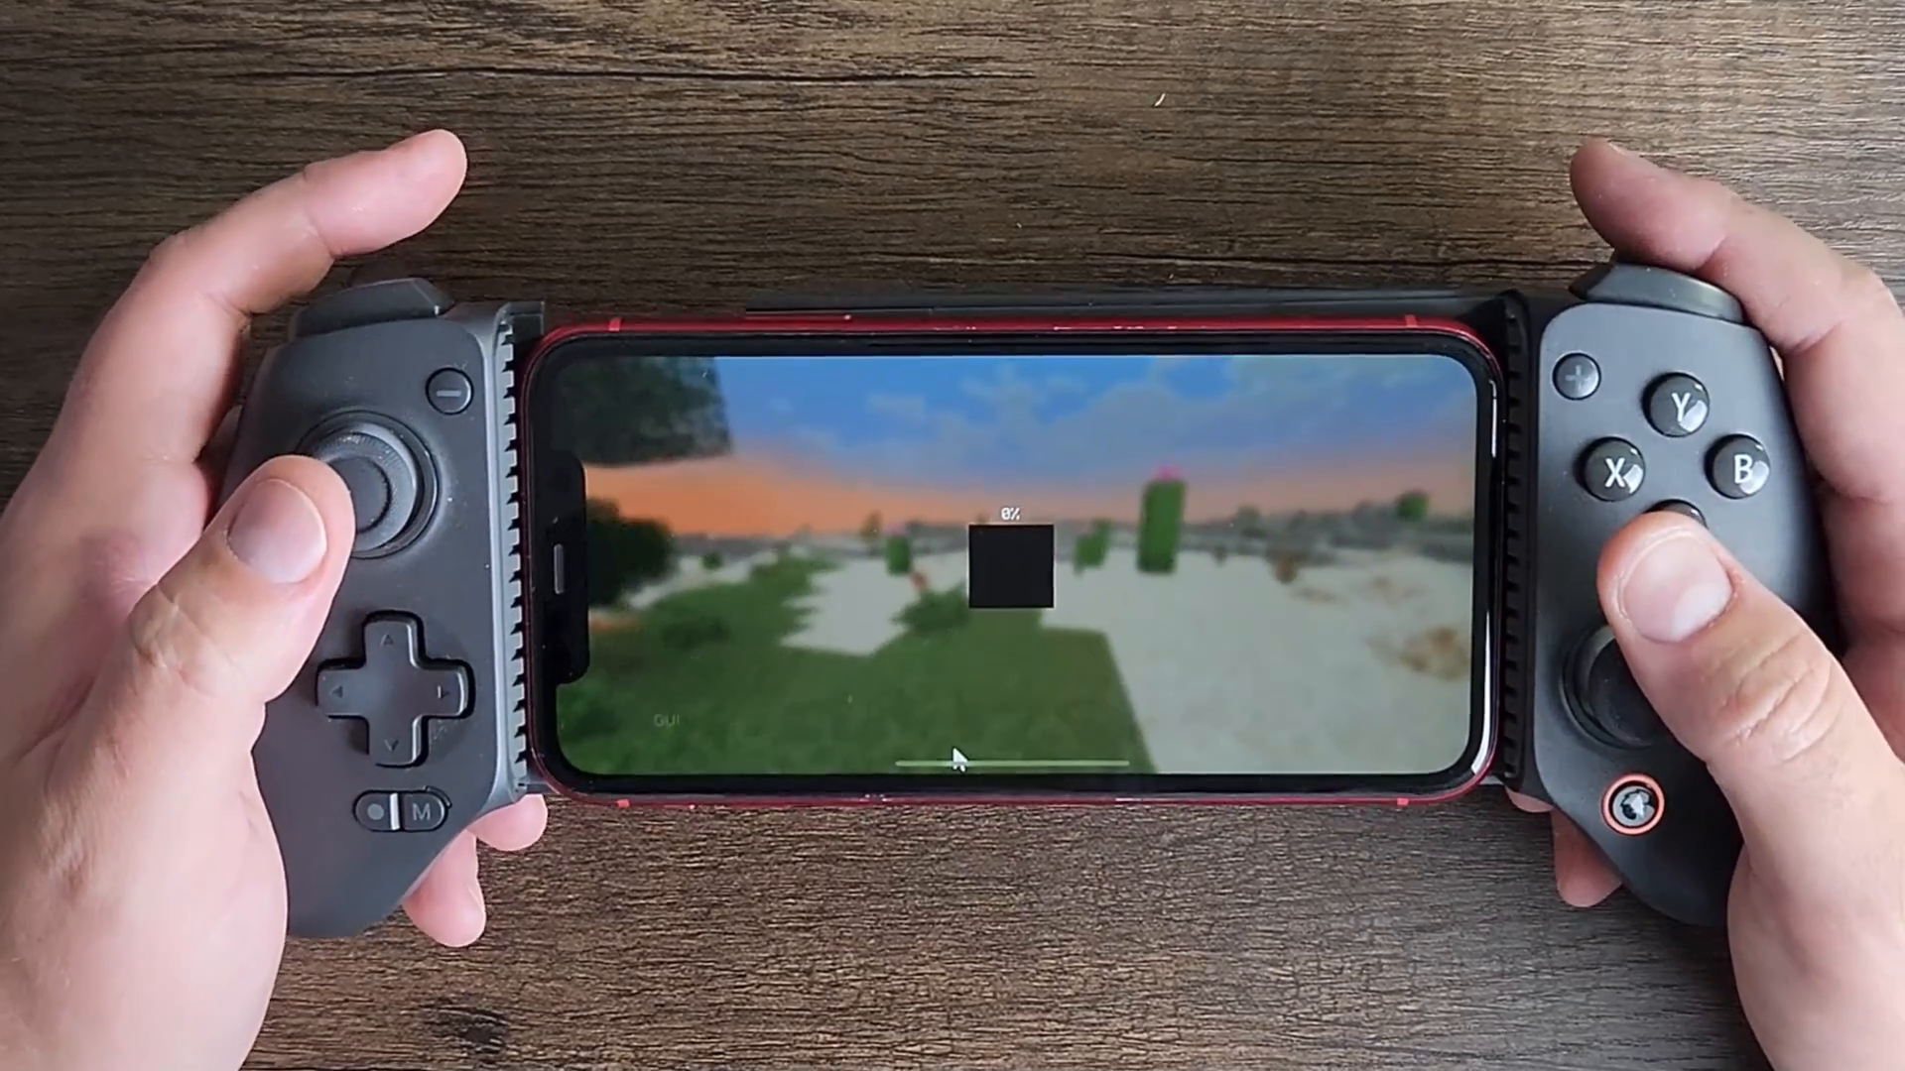